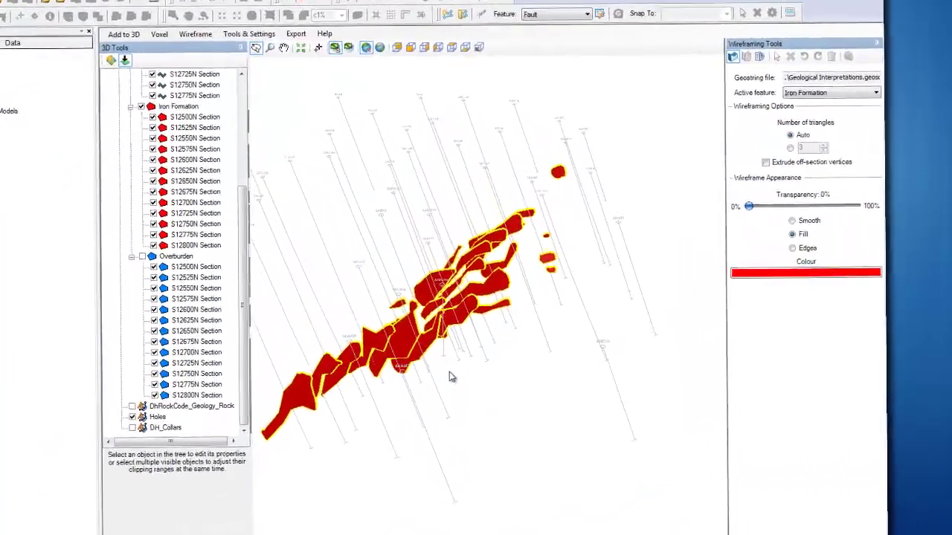
- Build the red Iron Formation solid from the leftmost section through the next four outlined sections
left_click(312, 386)
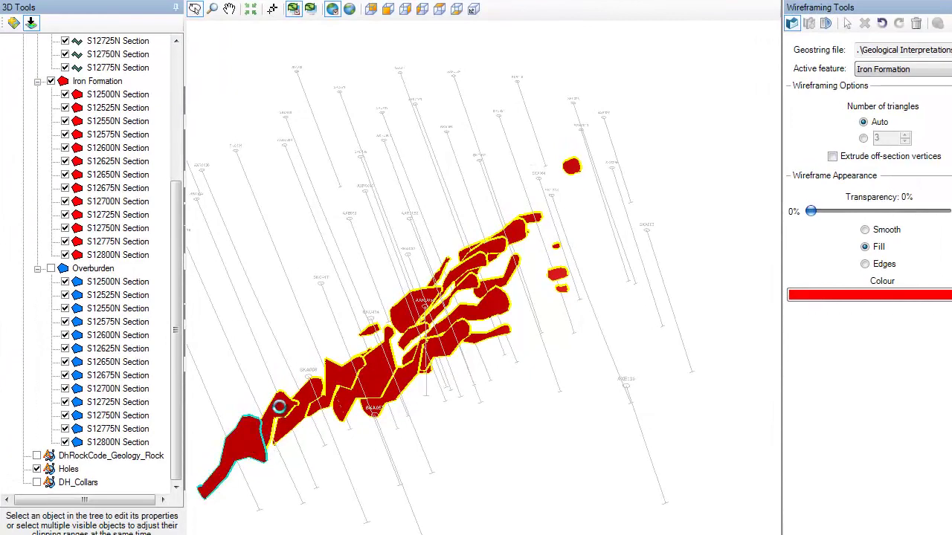
left_click_drag(298, 403, 312, 431)
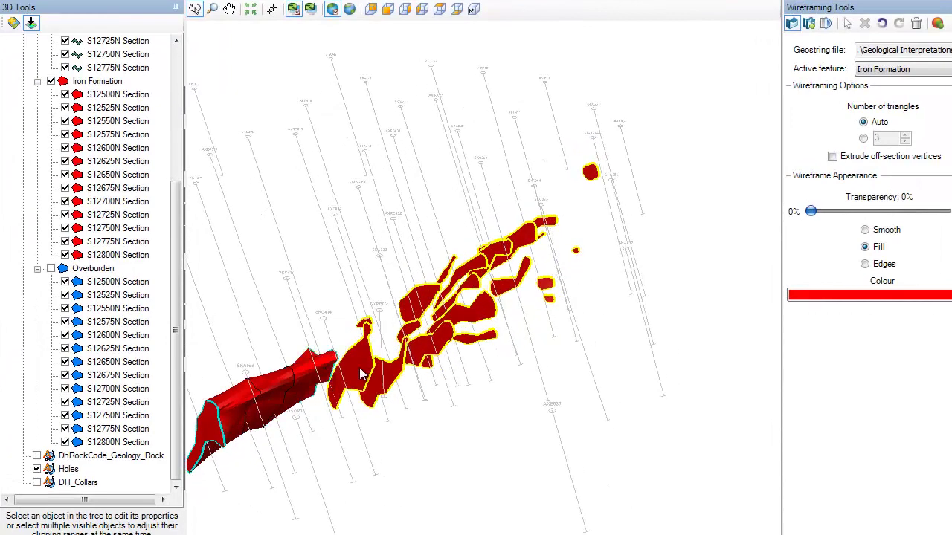
left_click_drag(403, 389, 396, 421)
left_click(410, 357)
left_click_drag(409, 358, 439, 296)
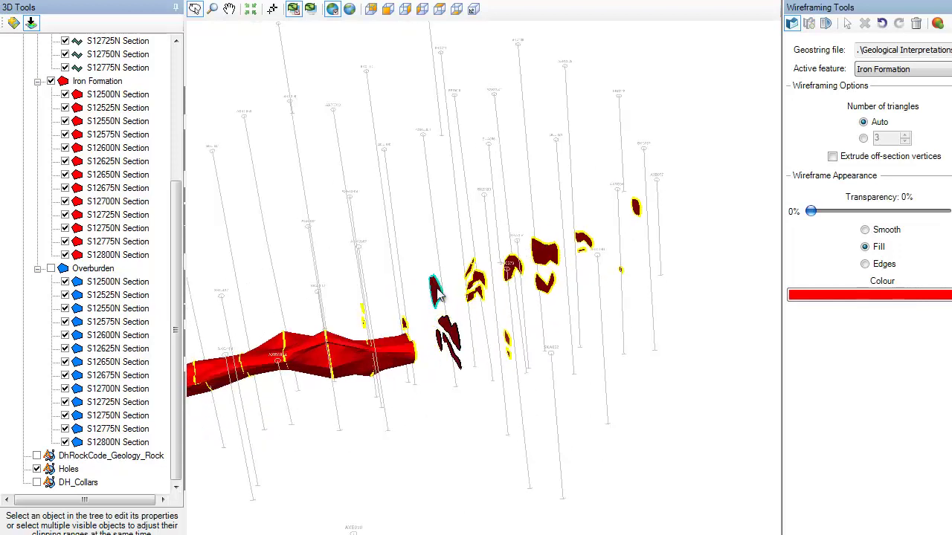
left_click(477, 284)
left_click(508, 274)
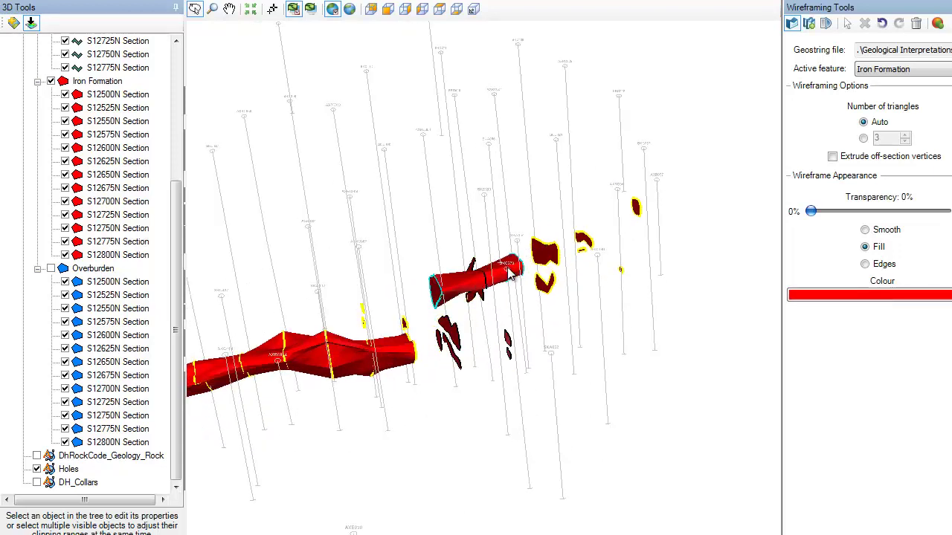
left_click(547, 262)
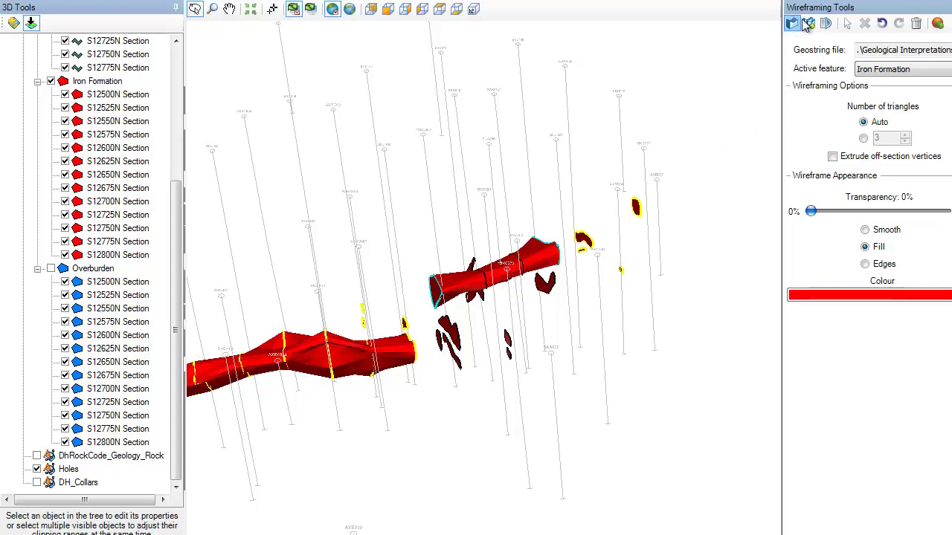
- Add a new wireframe body from the tube's left-end section and join it onto the existing tube
left_click(809, 23)
left_click(433, 287)
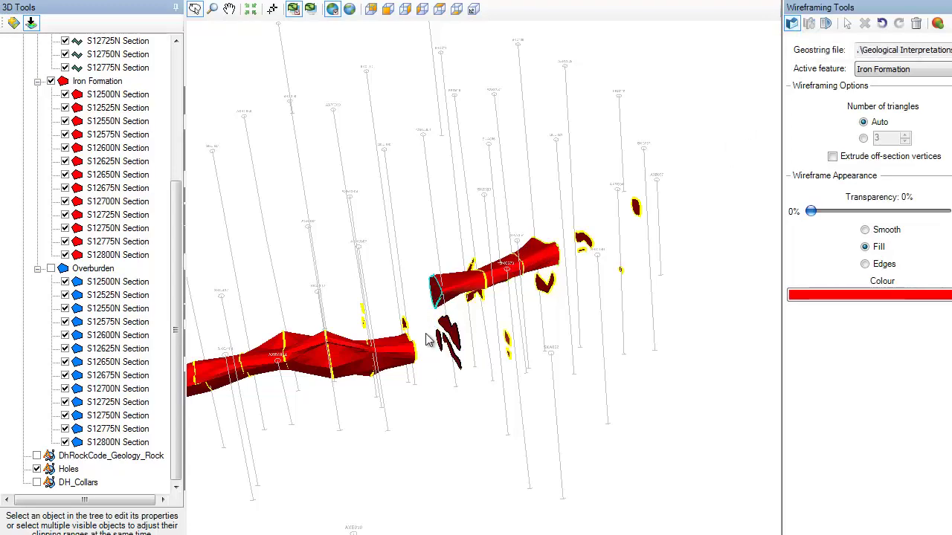
left_click(414, 357)
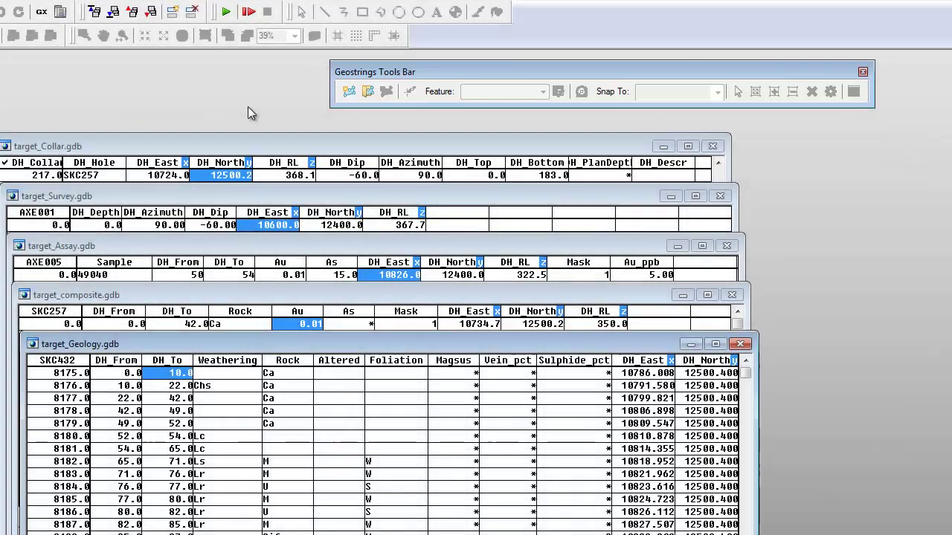
- Start a new geostring with an overburden feature given a blue fill
left_click(348, 93)
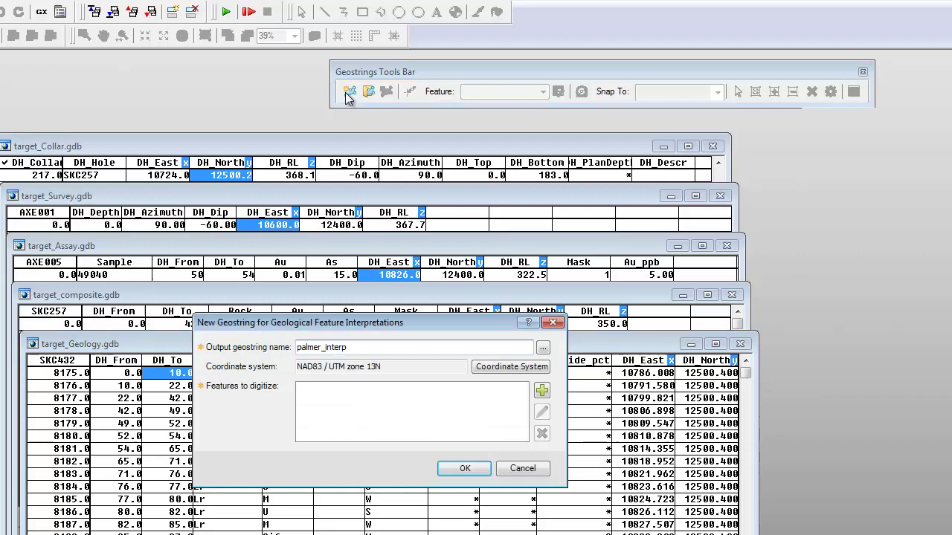
left_click(543, 389)
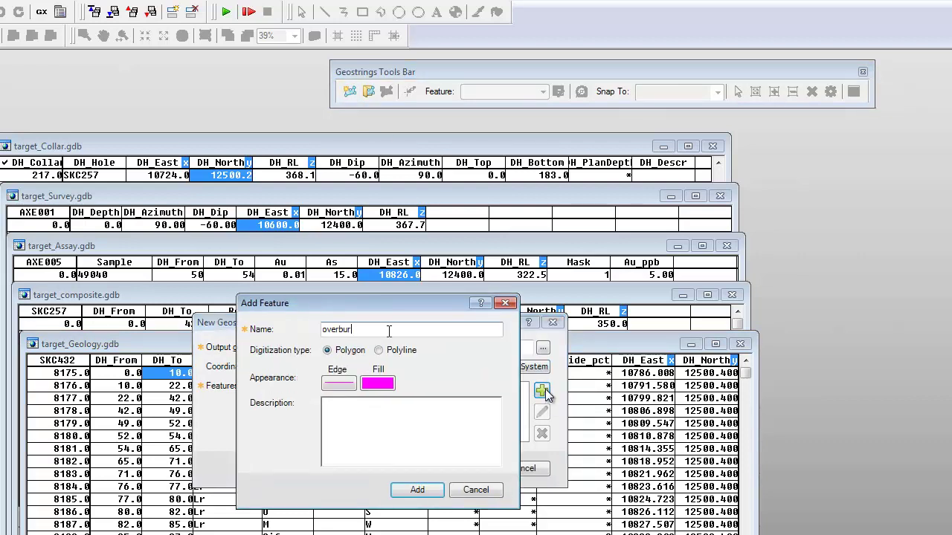
type("en")
left_click(377, 383)
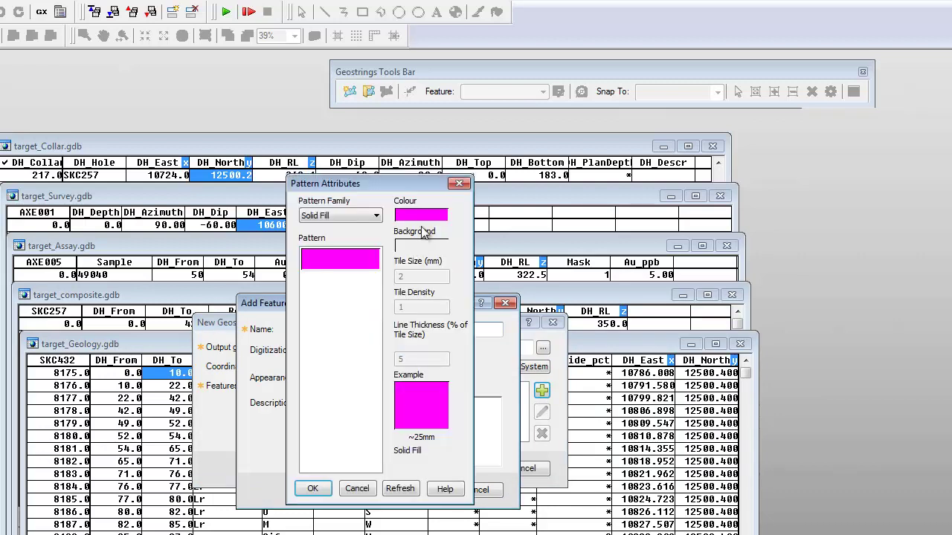
left_click(421, 214)
left_click(407, 262)
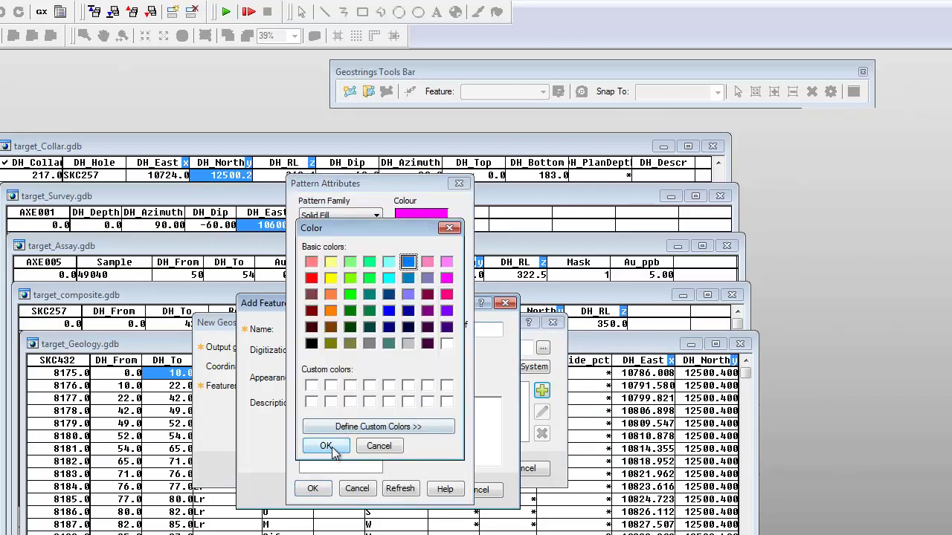
left_click(325, 446)
left_click(320, 488)
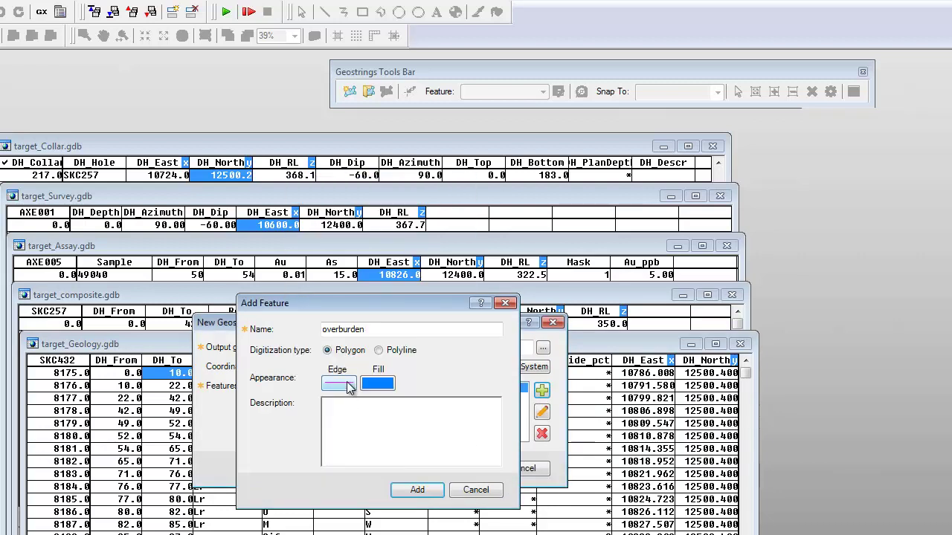
- Give the overburden feature a blue edge line and add it to the features list
left_click(345, 392)
left_click(423, 271)
left_click(402, 292)
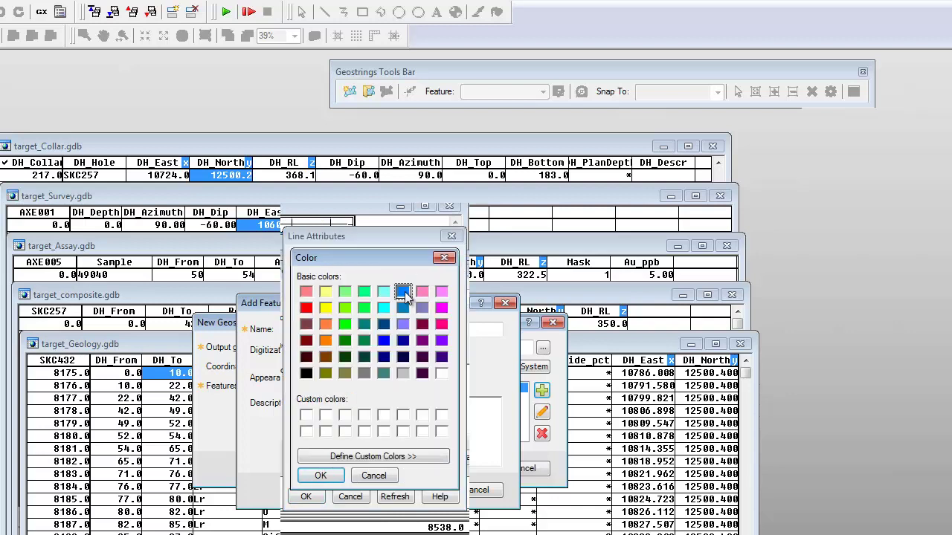
left_click(321, 476)
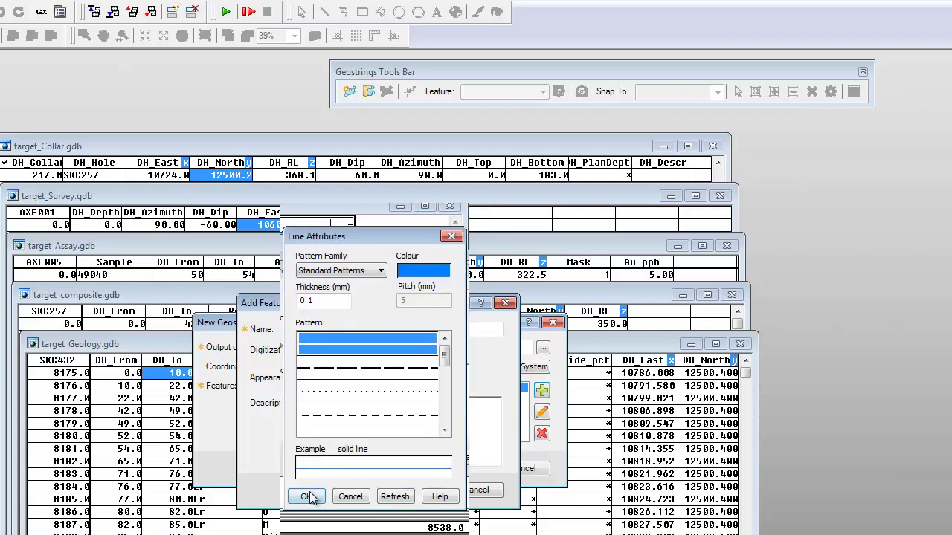
left_click(306, 496)
left_click(417, 491)
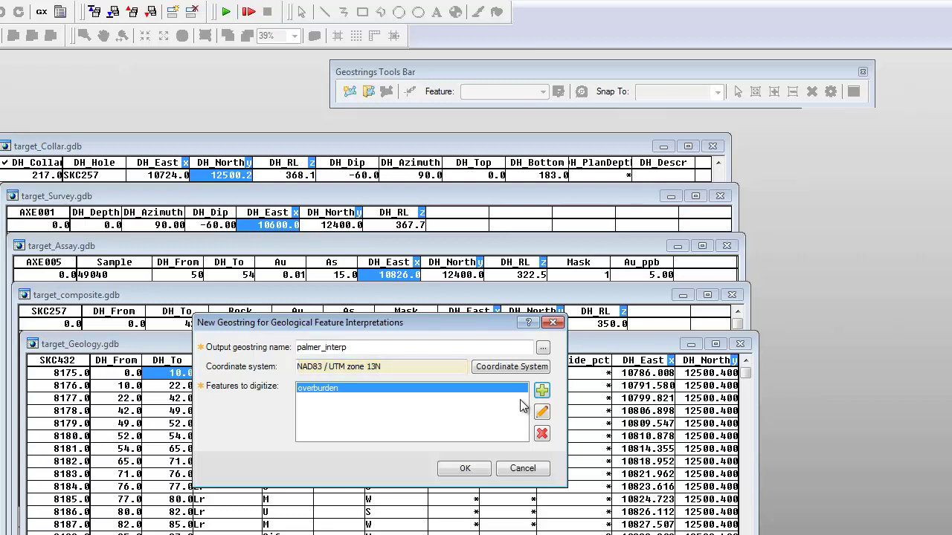
- Start an Iron_Formation feature with a solid red fill
left_click(541, 391)
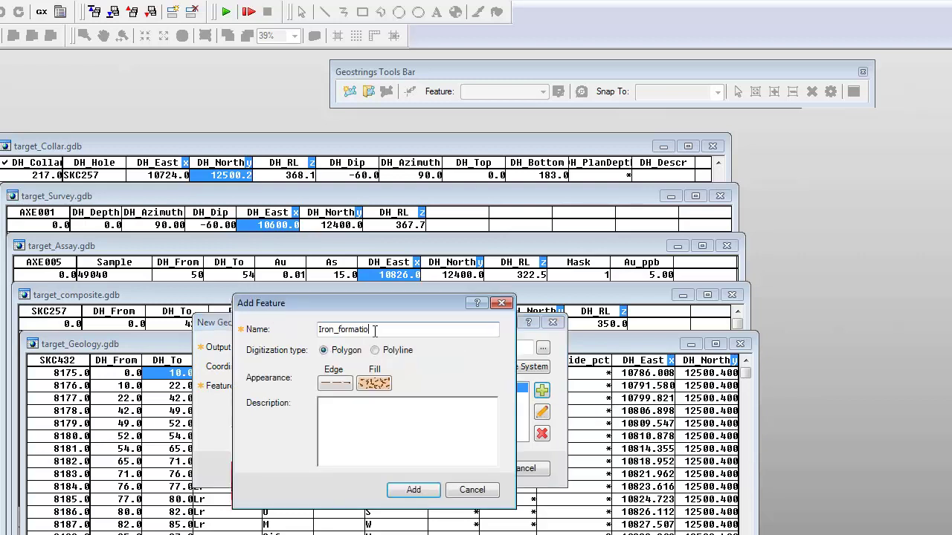
left_click(376, 383)
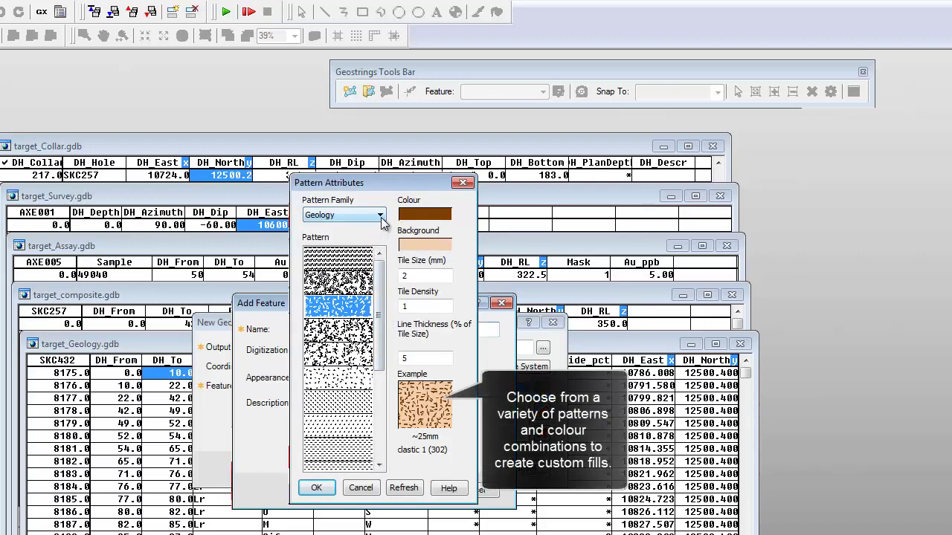
left_click(372, 215)
left_click(366, 229)
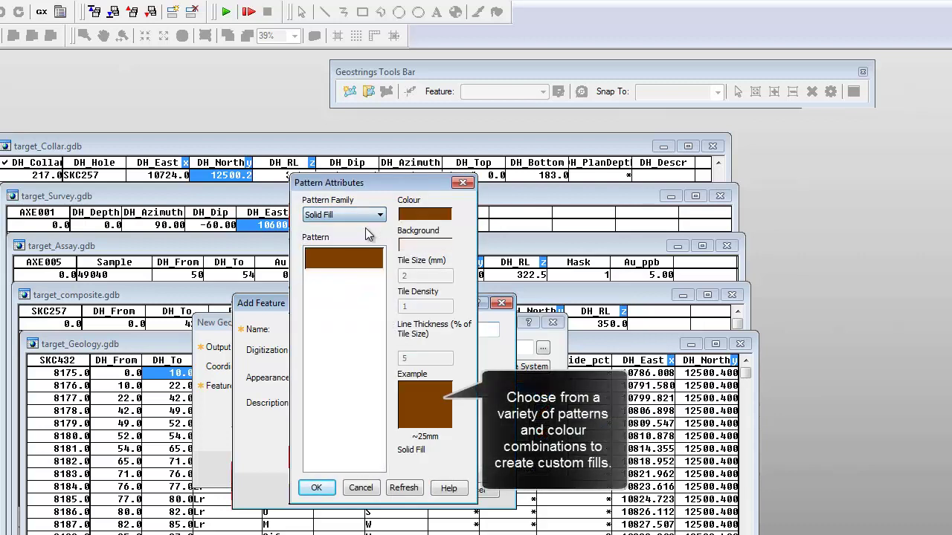
left_click(424, 214)
left_click(314, 277)
left_click(336, 444)
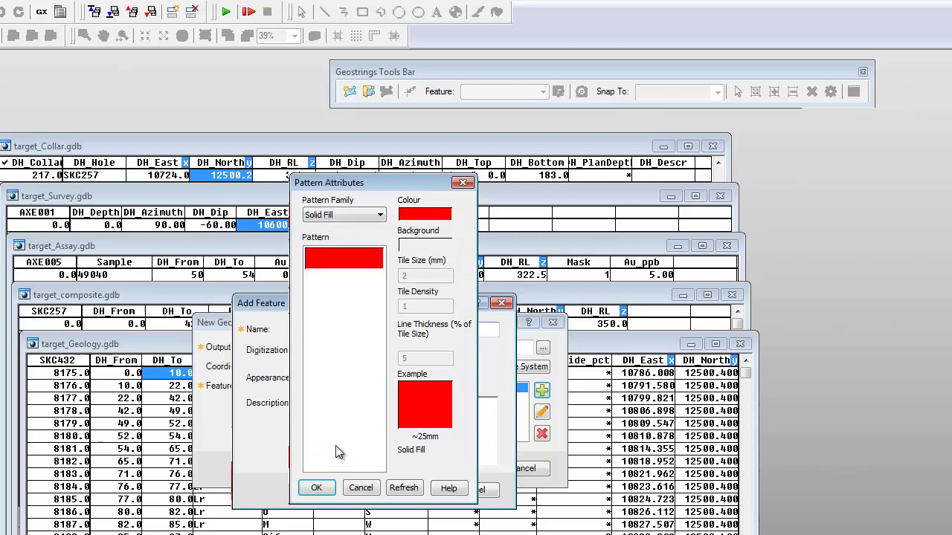
left_click(316, 487)
- Give Iron_Formation a solid red edge and description 'Au hosting silicified banded iron unit.', then add it
left_click(341, 383)
left_click(377, 332)
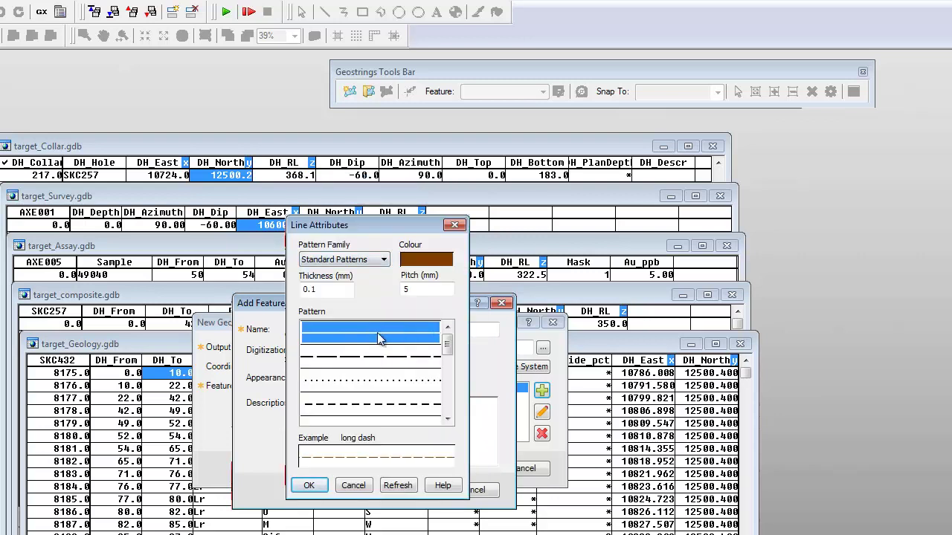
left_click(421, 255)
left_click(309, 405)
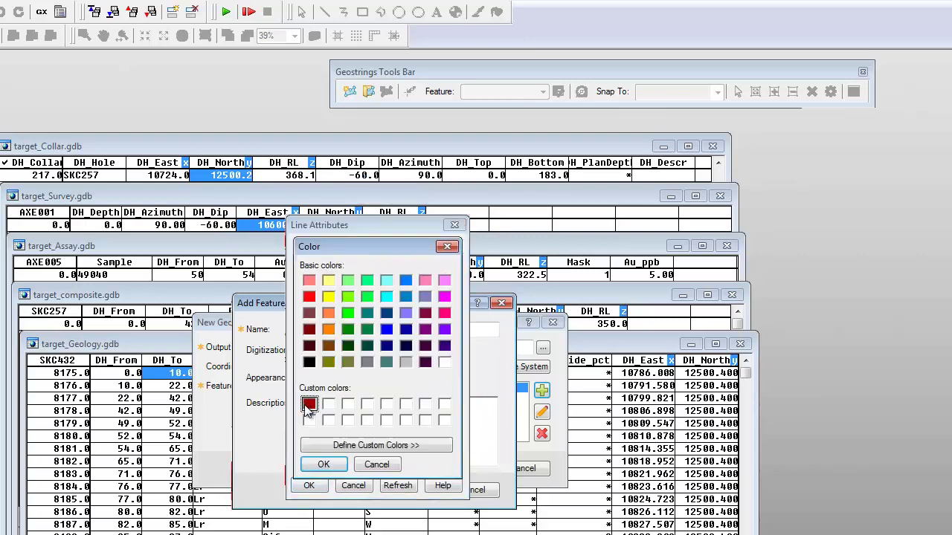
left_click(322, 464)
left_click(308, 485)
left_click(363, 414)
type("Au hosting silicified banded iron unit.")
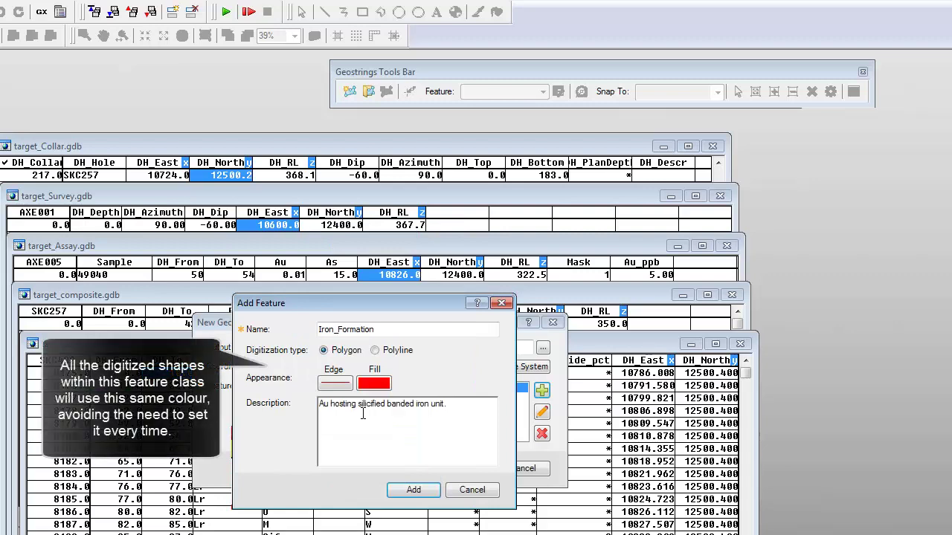
left_click(410, 492)
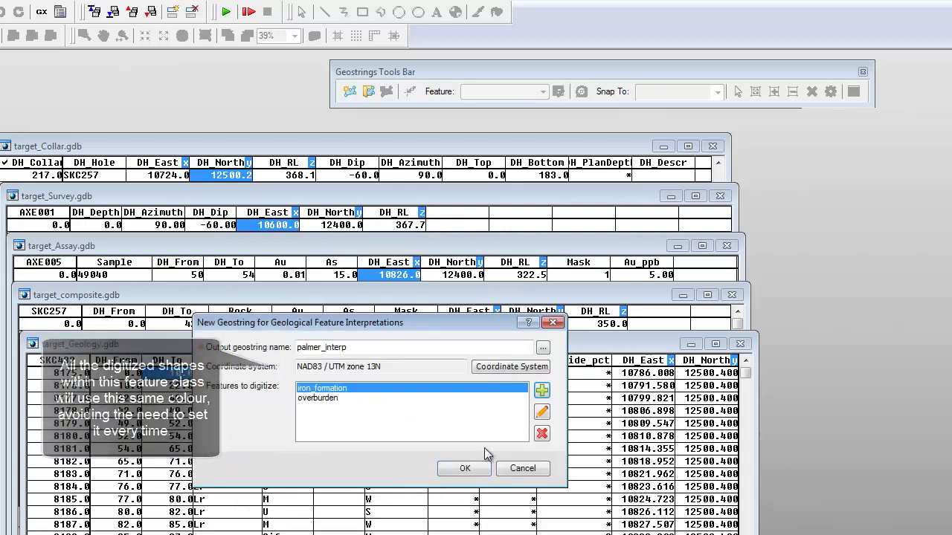
- Add a dark green Fault polyline feature and finish creating the geostring set
left_click(541, 390)
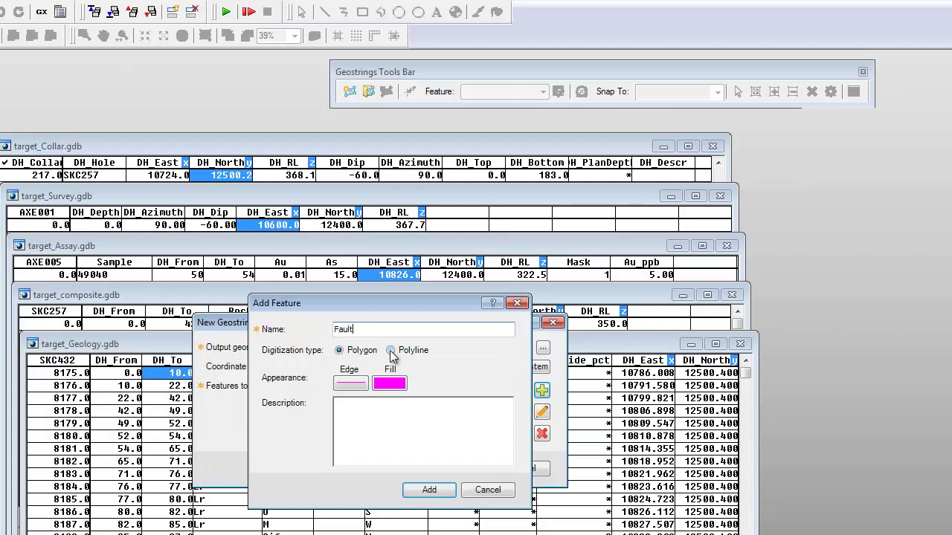
left_click(390, 350)
left_click(359, 385)
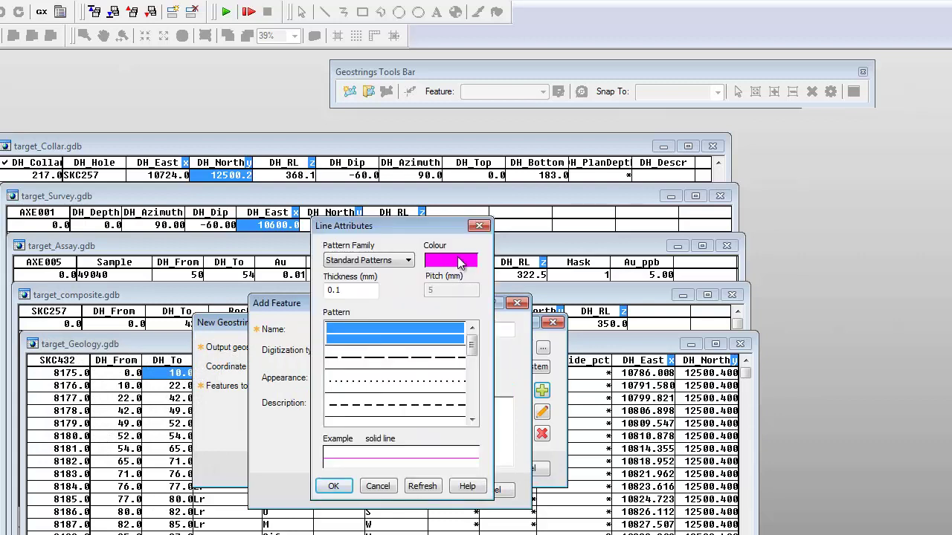
left_click(450, 260)
left_click(348, 466)
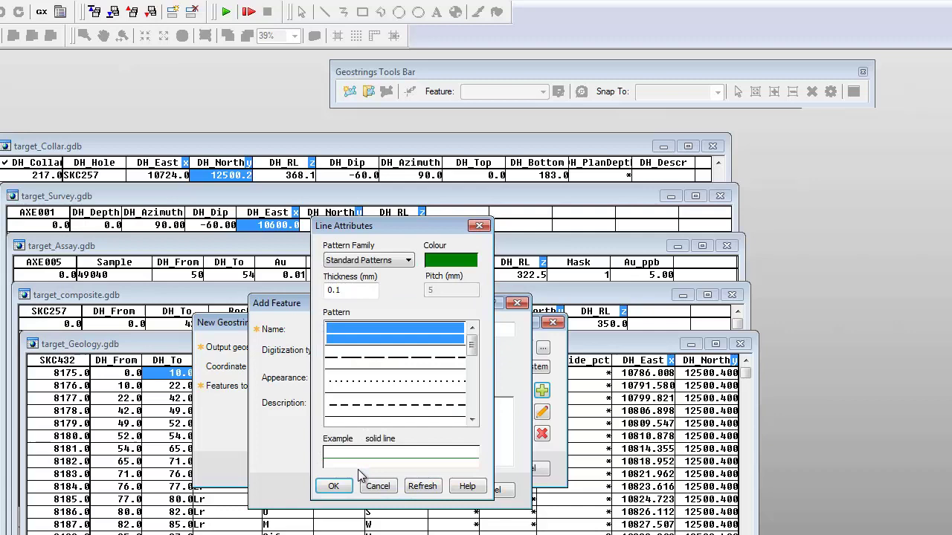
left_click(334, 487)
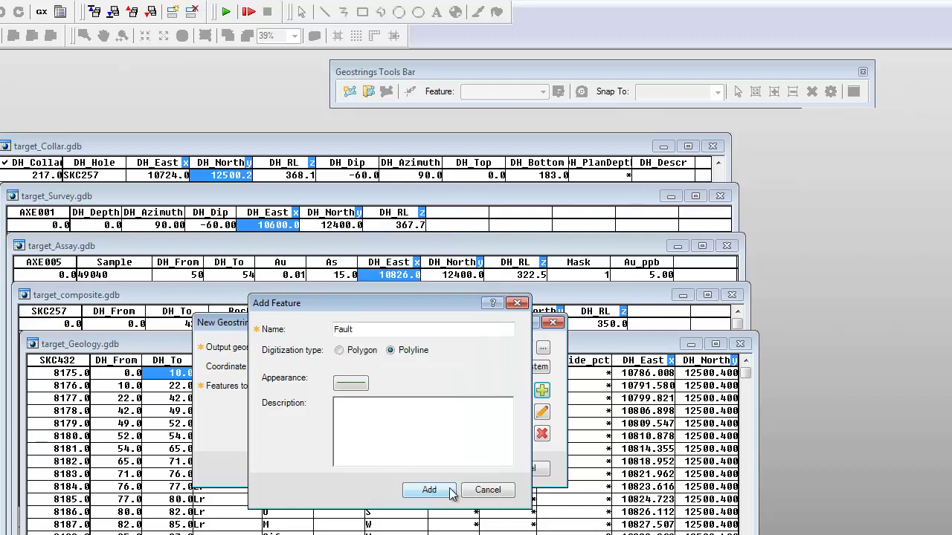
left_click(443, 491)
left_click(456, 470)
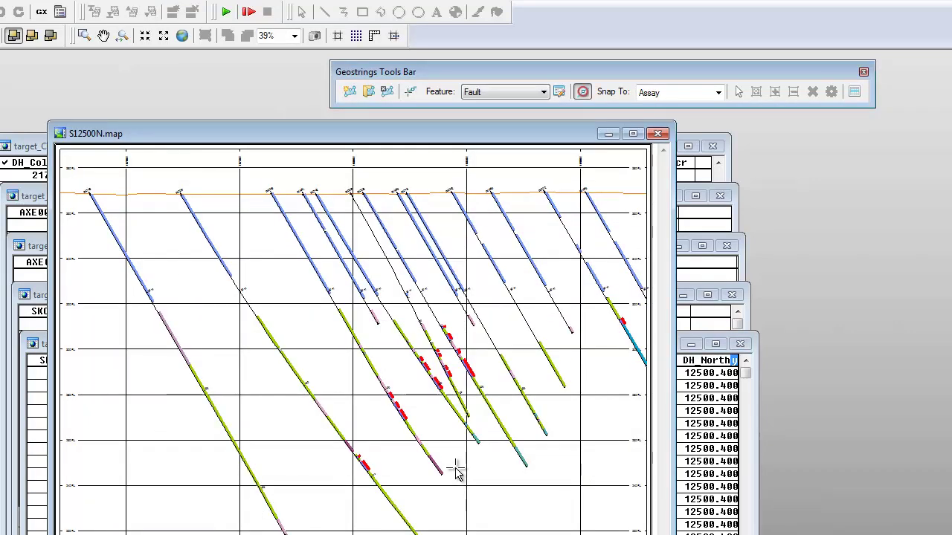
- Dock the geostring toolbar, maximize the S12500N map, and select Overburden as the digitizing feature
left_click_drag(423, 71, 496, 35)
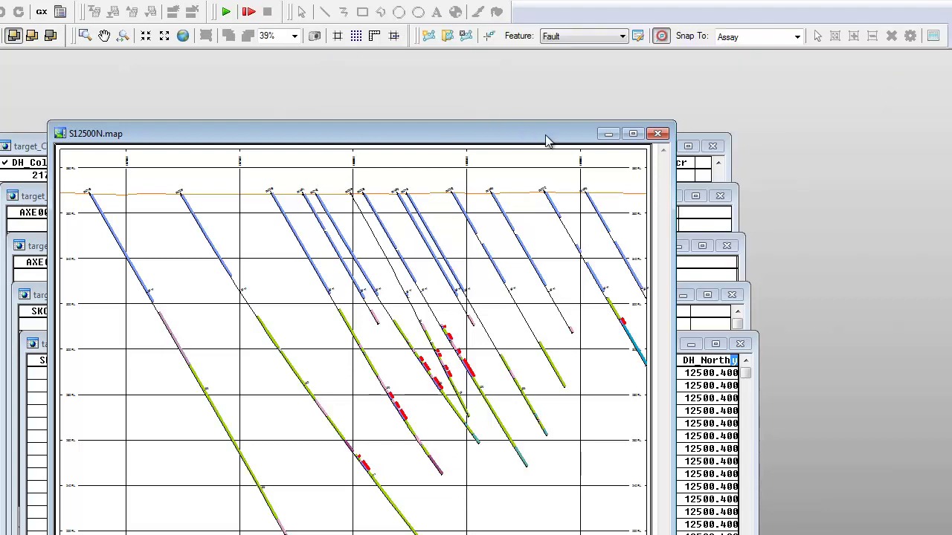
left_click(633, 134)
left_click(623, 36)
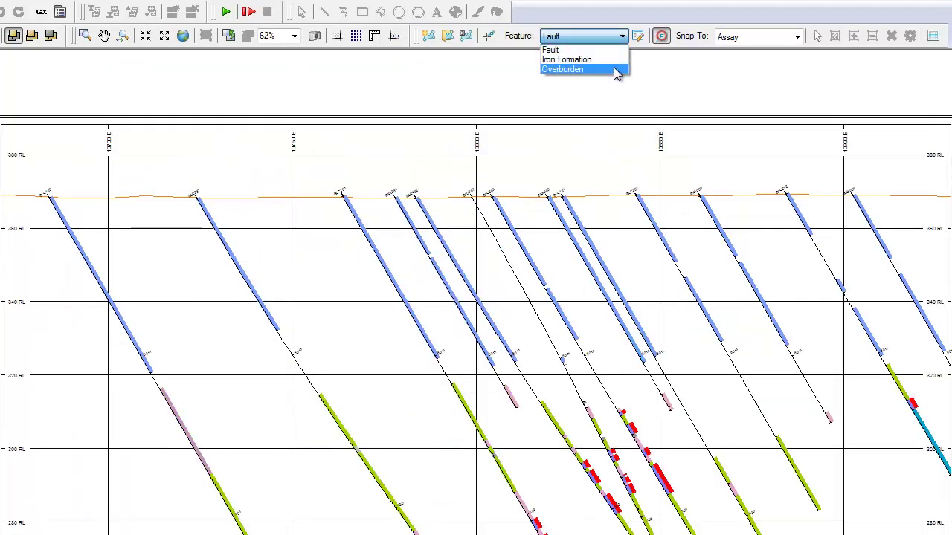
left_click(614, 70)
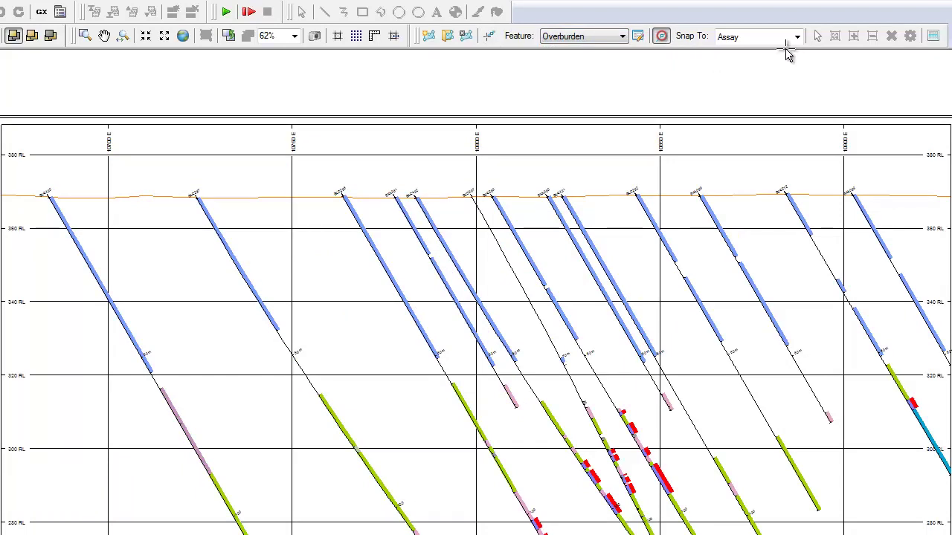
left_click(796, 37)
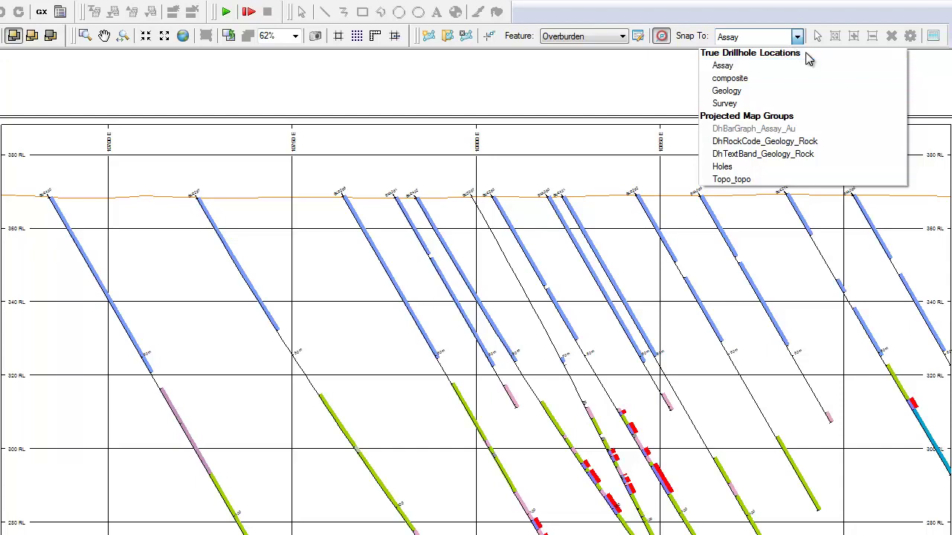
- Snap to Topo_topo and trace the blue overburden polygon along the topography line on S12500N
left_click(736, 179)
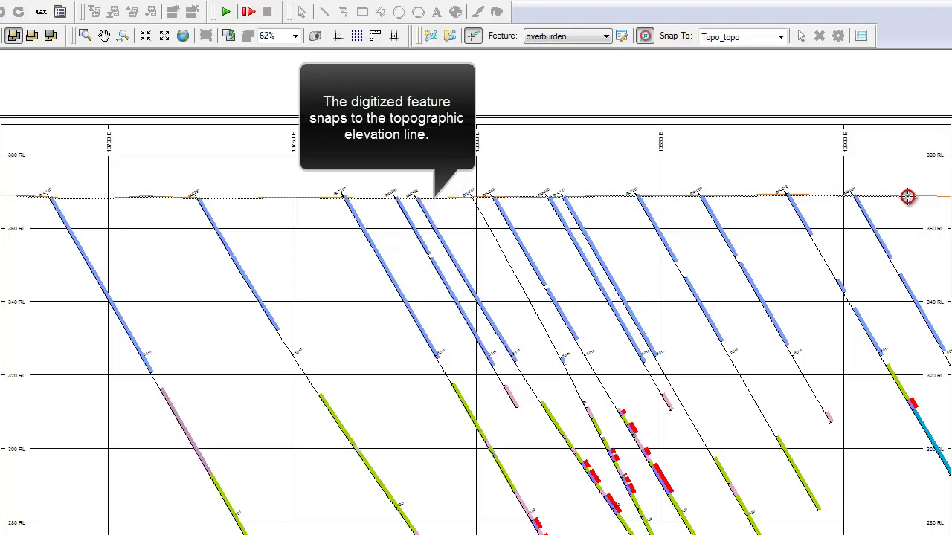
scroll(920, 196, "down", 1)
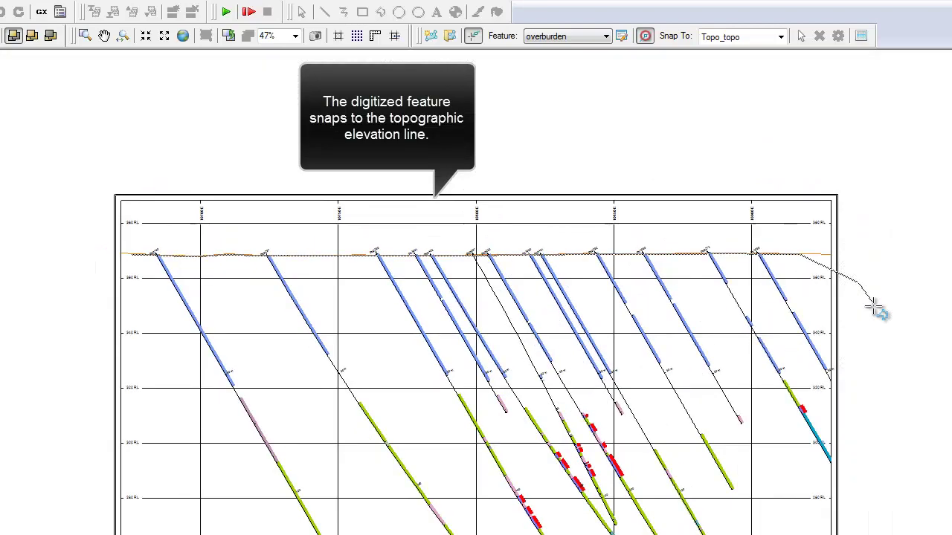
right_click(855, 372)
mouse_move(862, 428)
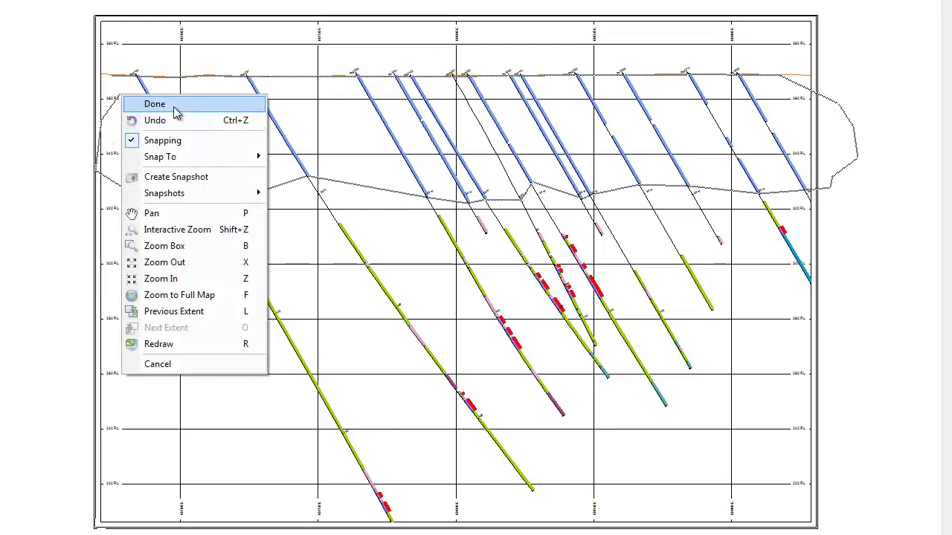
left_click(176, 112)
- Switch to iron_formation, snap to composite, and digitize the red polygon along the drillhole intervals
left_click(642, 37)
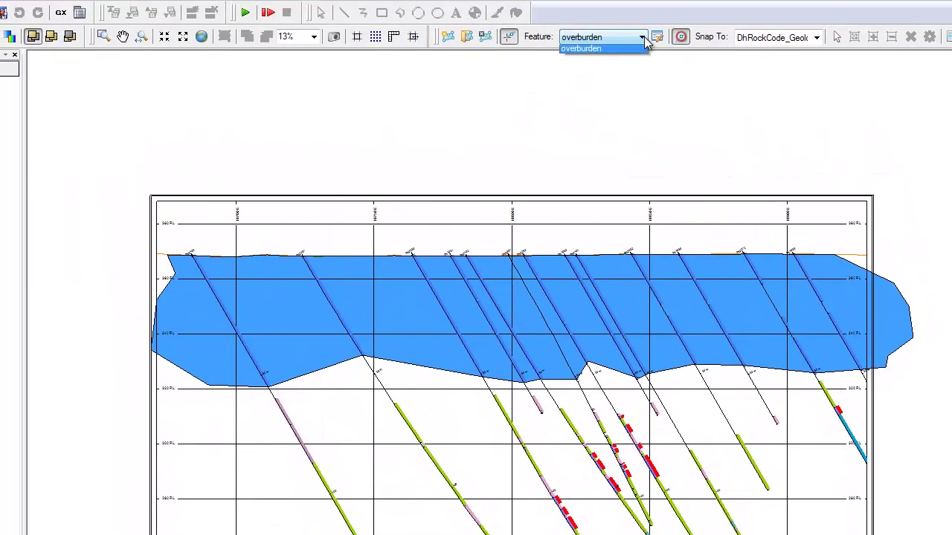
left_click(618, 61)
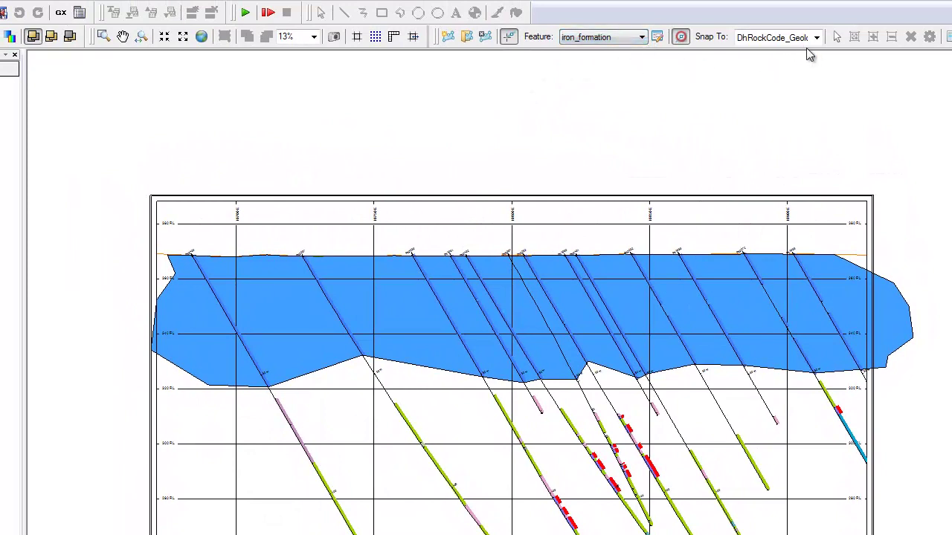
left_click(817, 37)
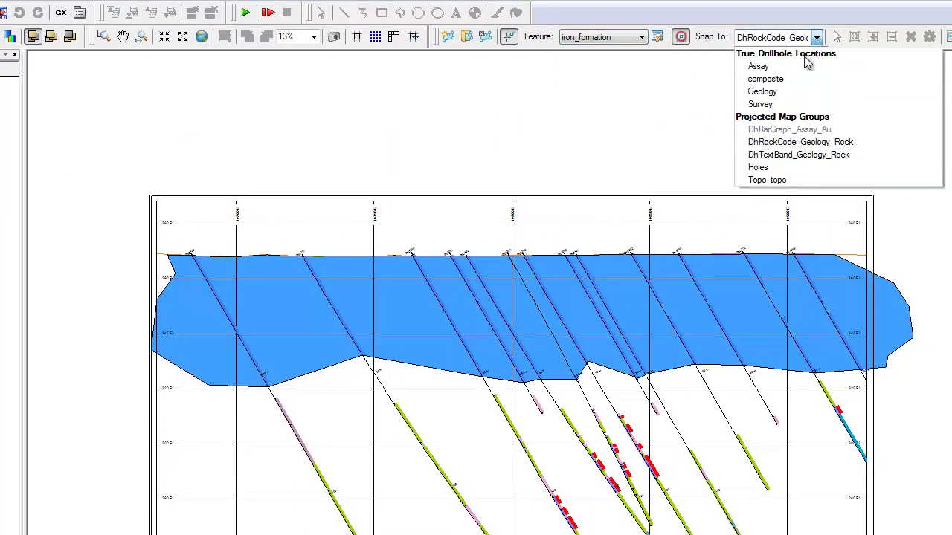
left_click(793, 80)
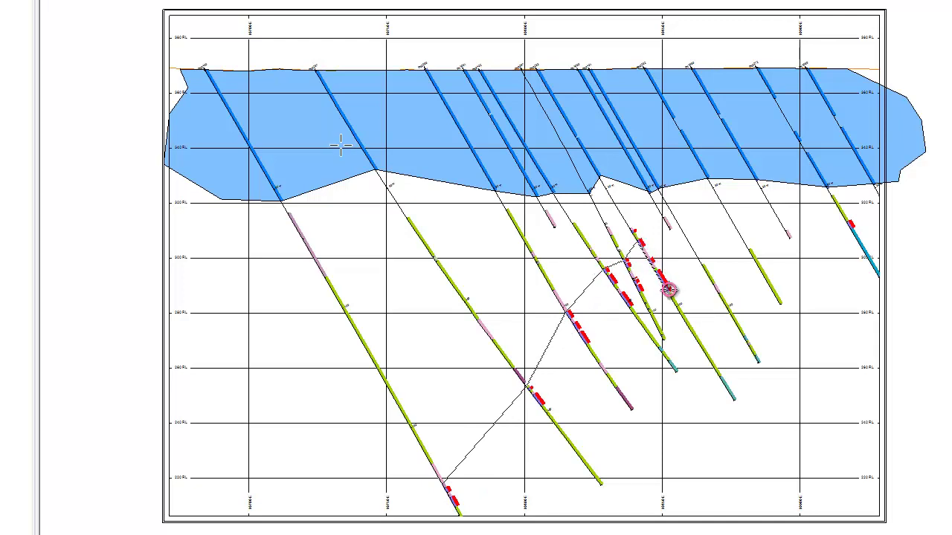
mouse_move(668, 290)
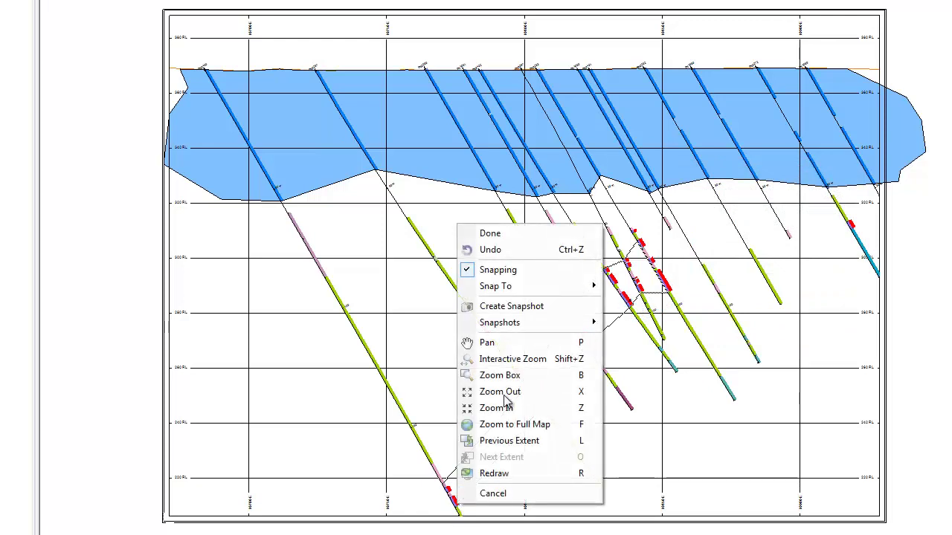
left_click(481, 237)
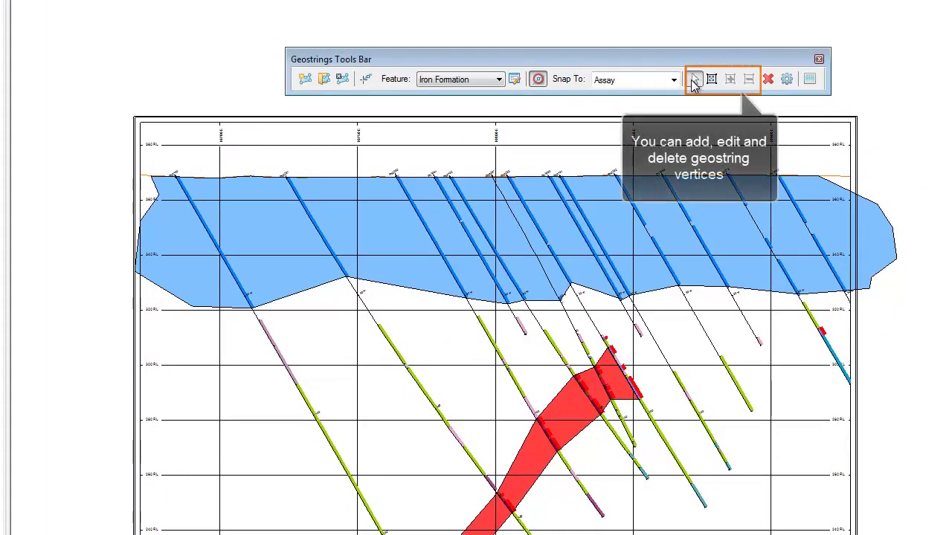
- Edit the red iron formation polygon's vertices, dragging one up-left to snap onto drillhole SKC432
left_click(711, 79)
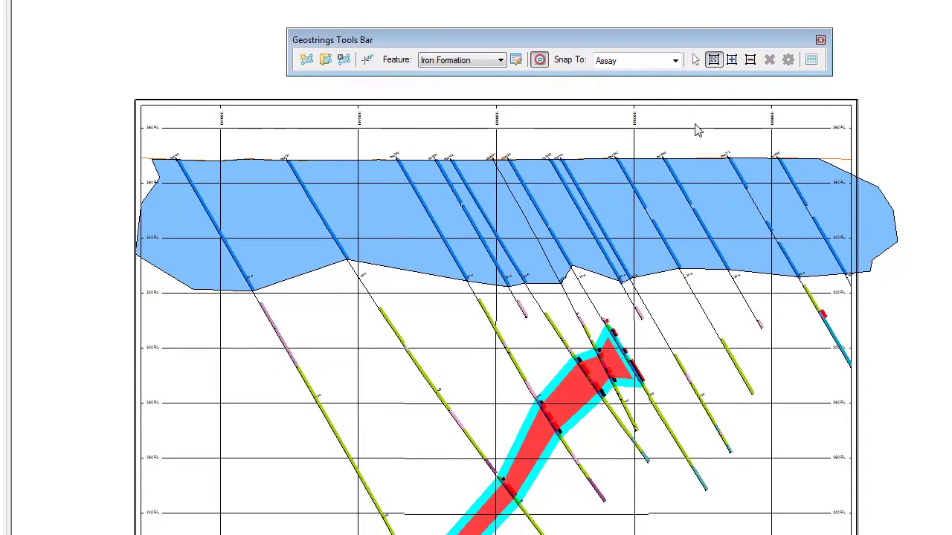
left_click(608, 332)
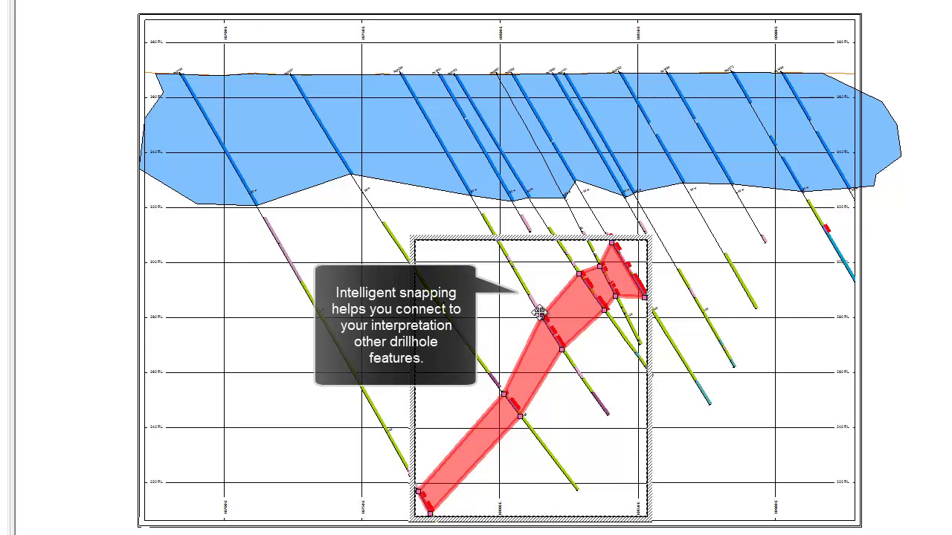
left_click_drag(544, 317, 527, 294)
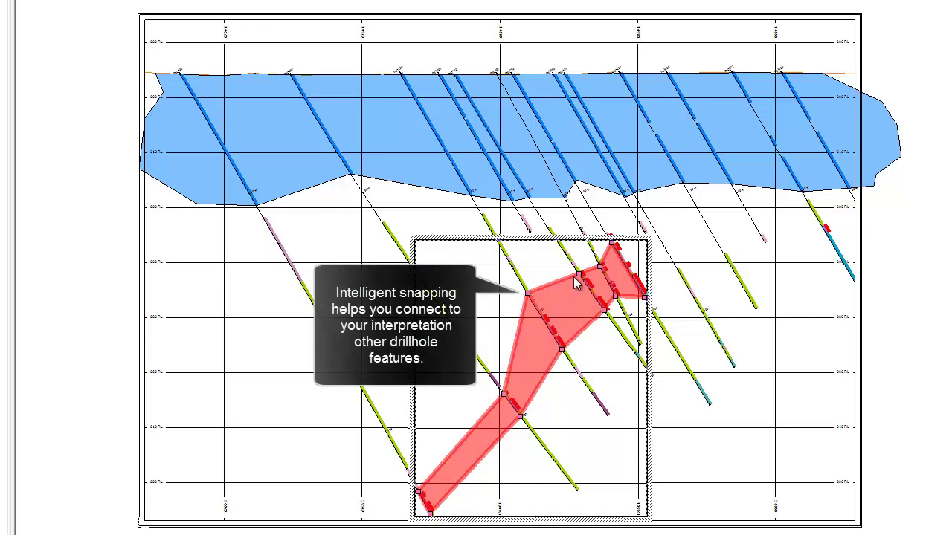
left_click_drag(578, 274, 567, 257)
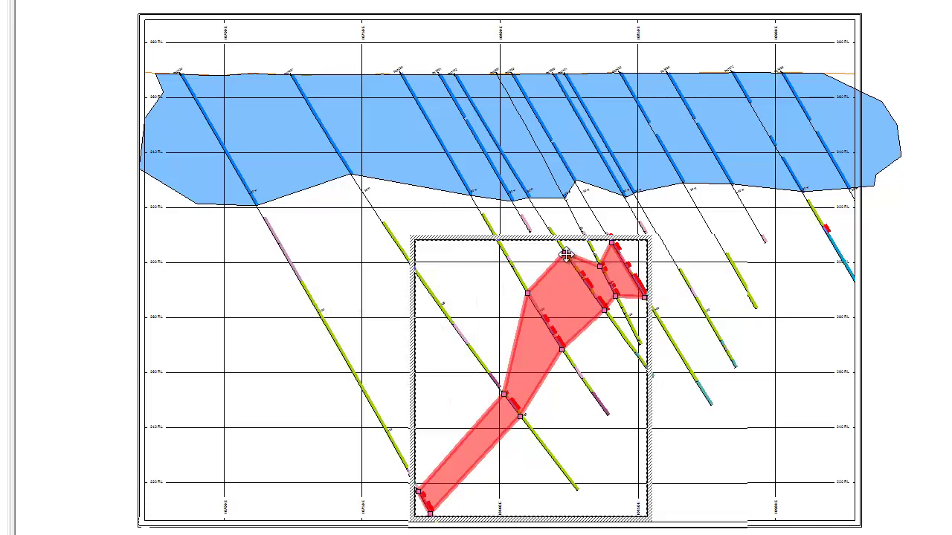
right_click(567, 256)
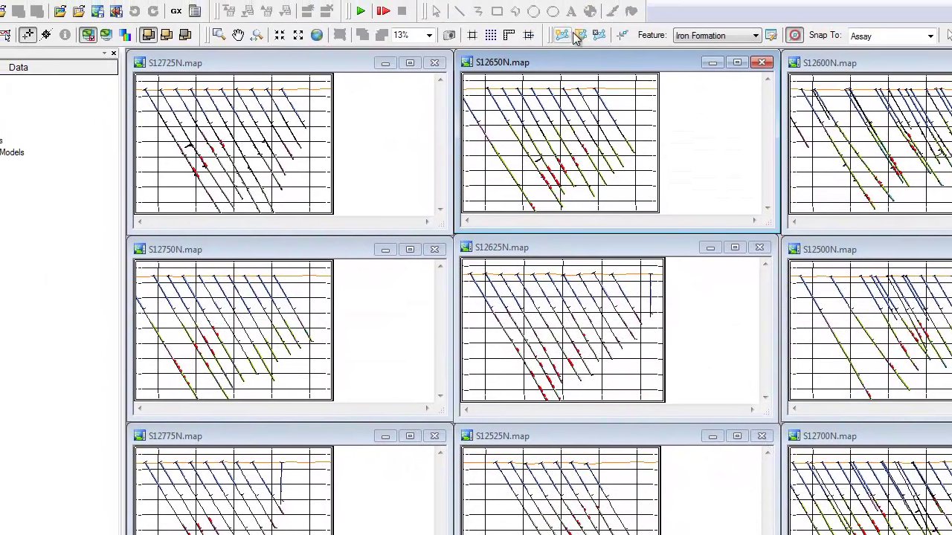
- Load Geological Interpretations.geosoft_string and view its table of feature counts per section
left_click(580, 36)
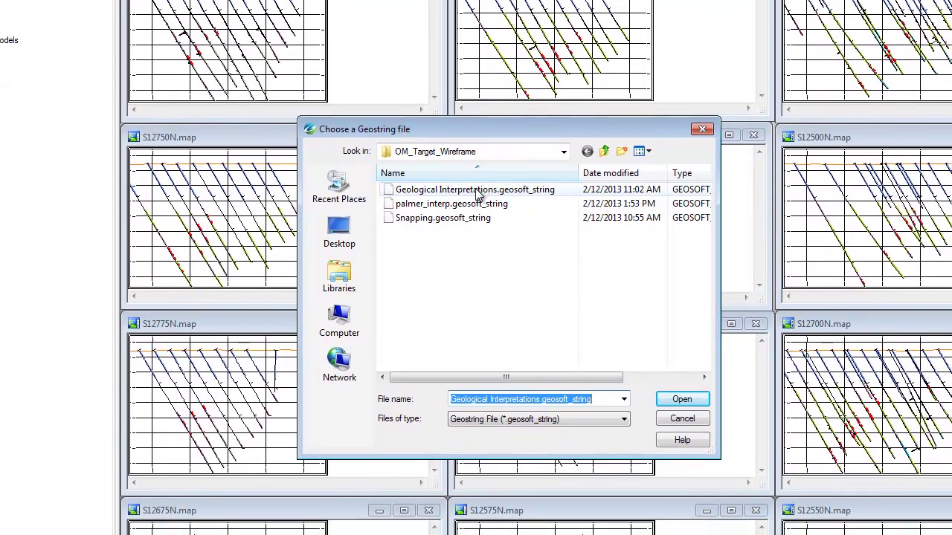
left_click(484, 301)
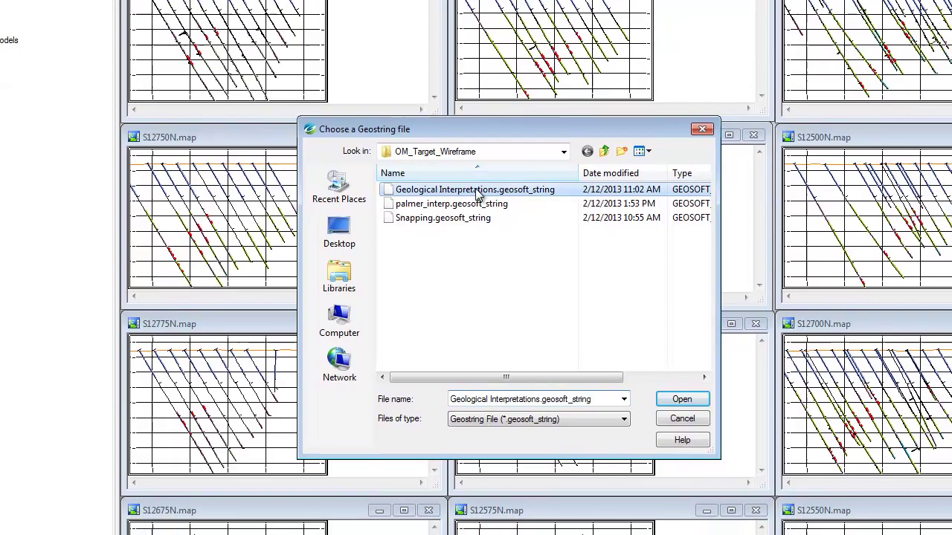
left_click(678, 400)
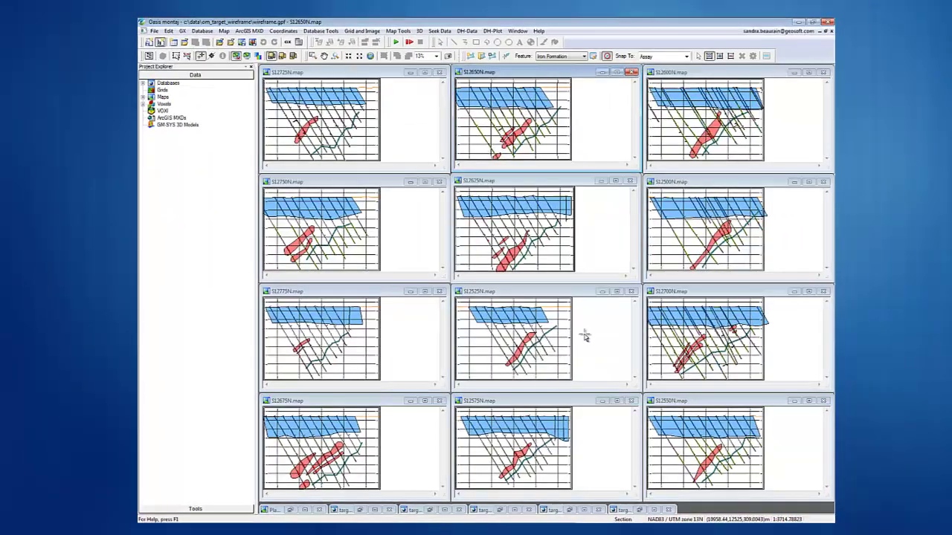
left_click(768, 58)
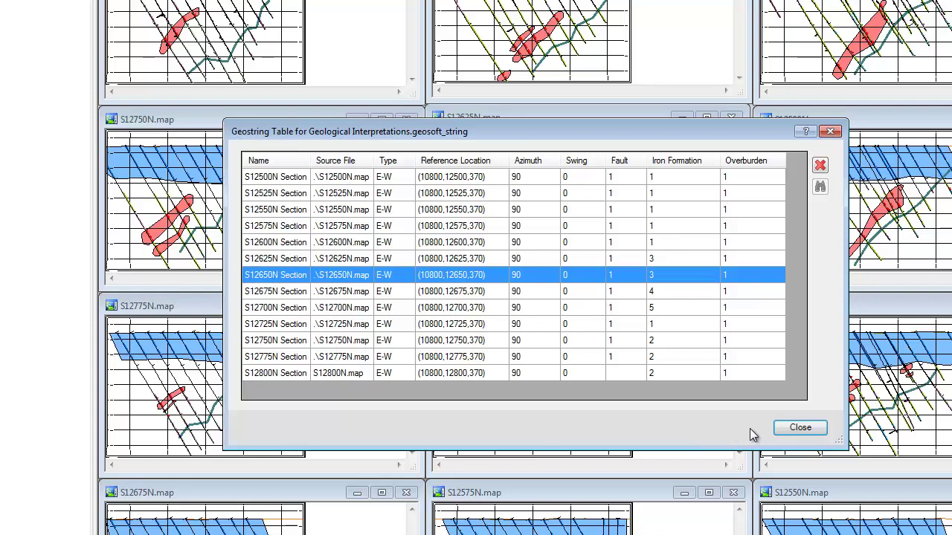
- Open a new 3D view and add the Geological Interpretations.geosoft_string geostring to it
left_click(800, 429)
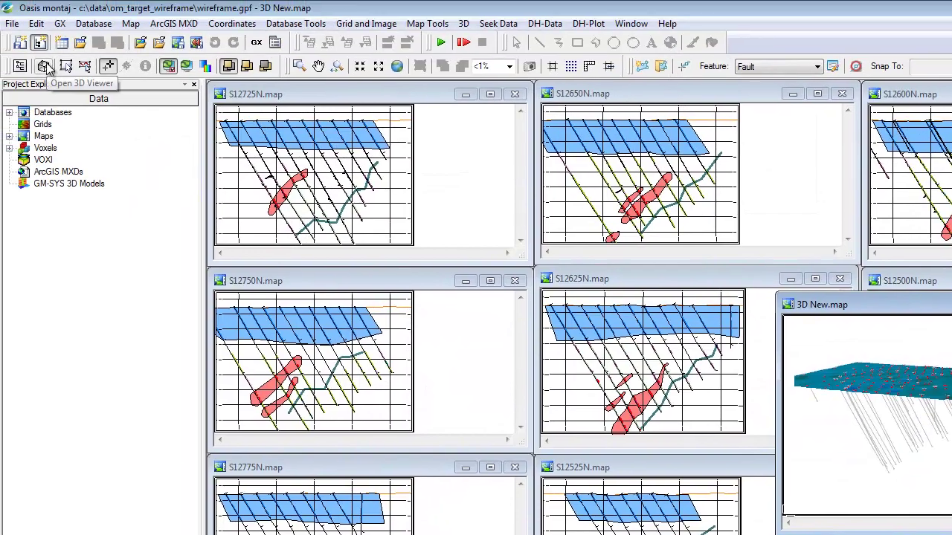
left_click(46, 66)
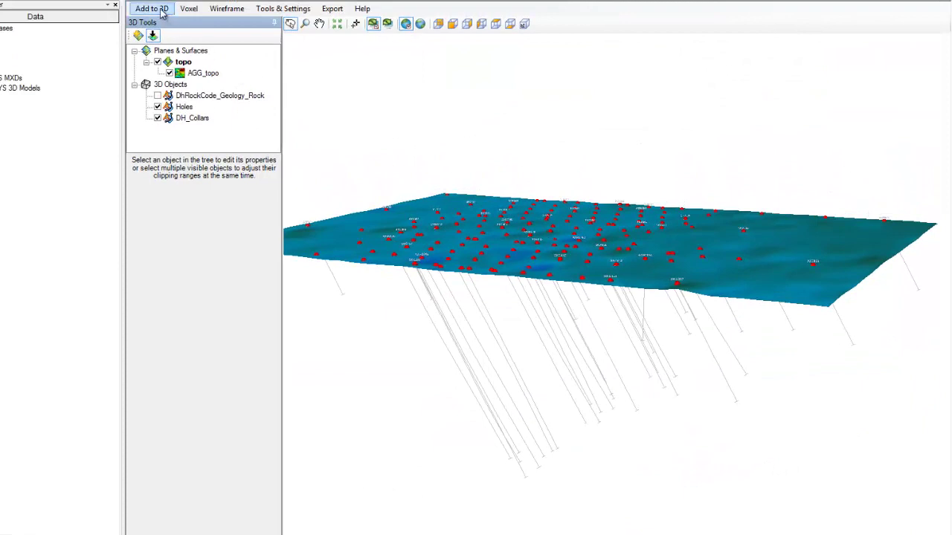
left_click(160, 10)
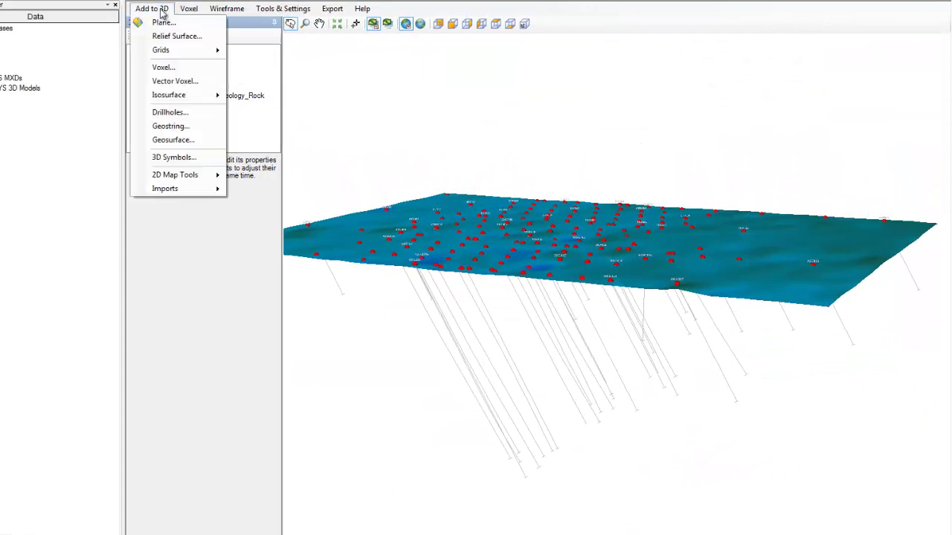
left_click(171, 126)
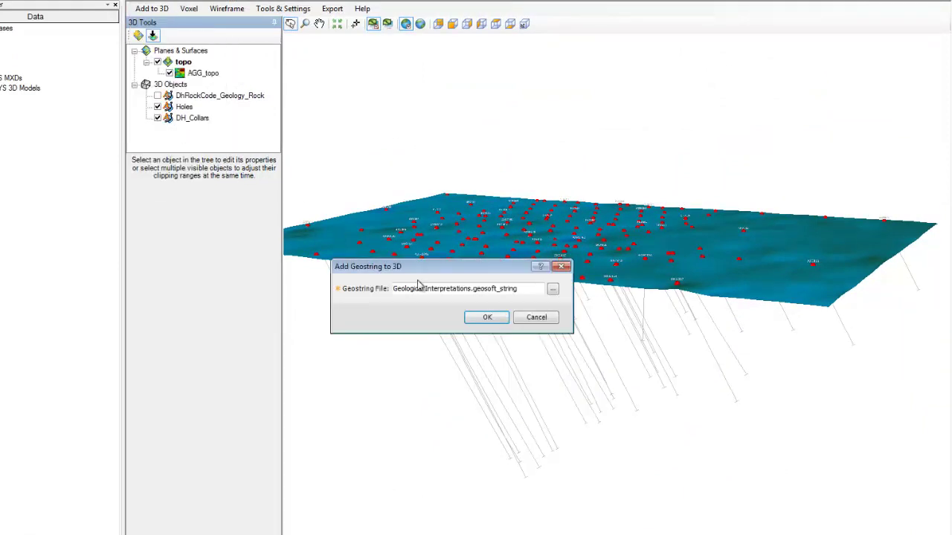
left_click(485, 318)
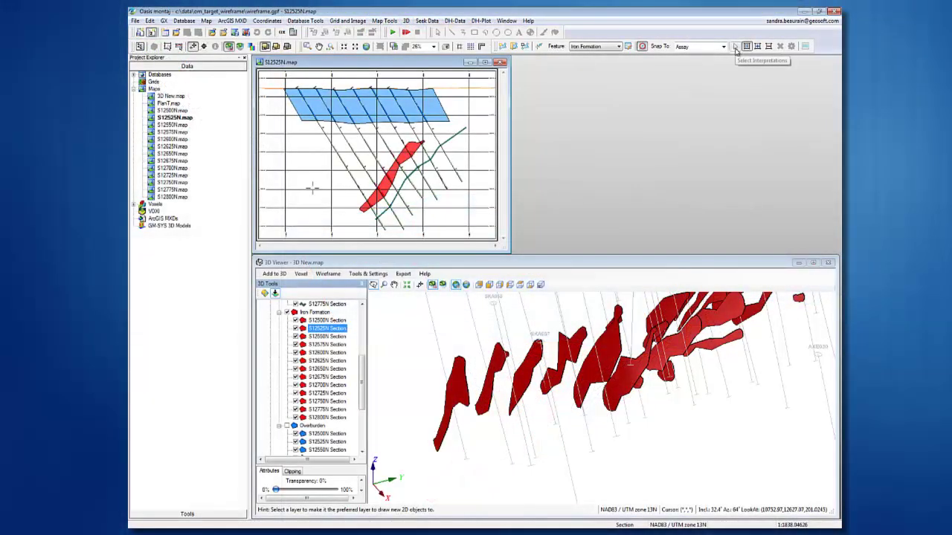
- Delete the red iron formation interpretation on S12525N and enlarge the 3D layer tree panel
left_click(735, 48)
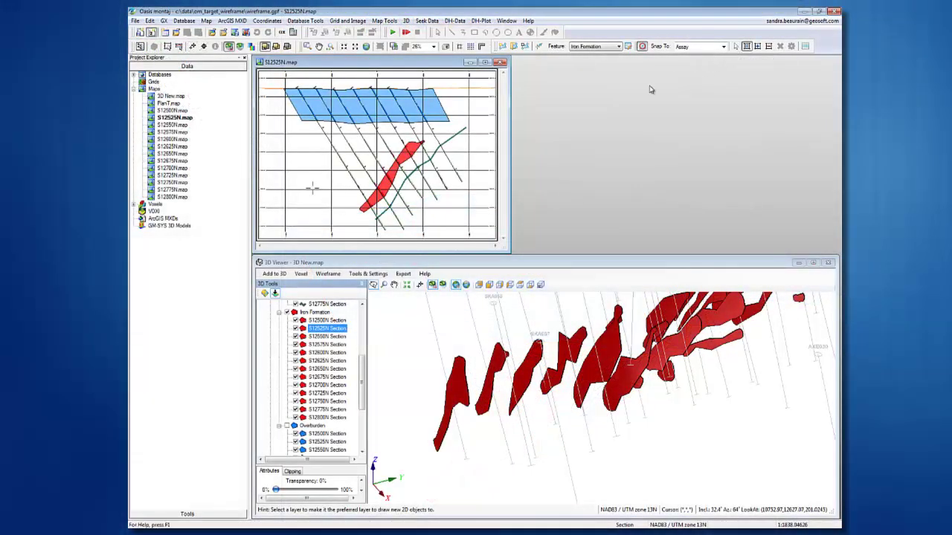
left_click(411, 151)
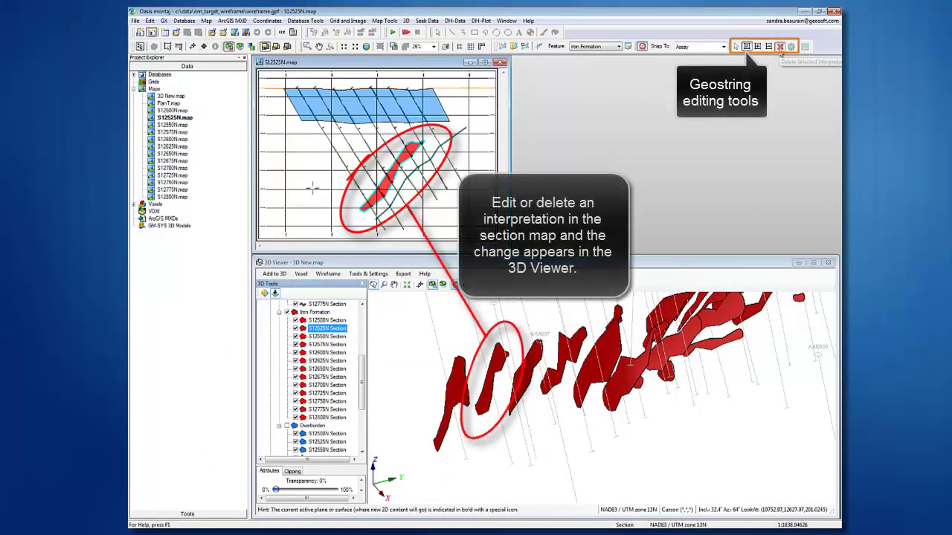
left_click(780, 50)
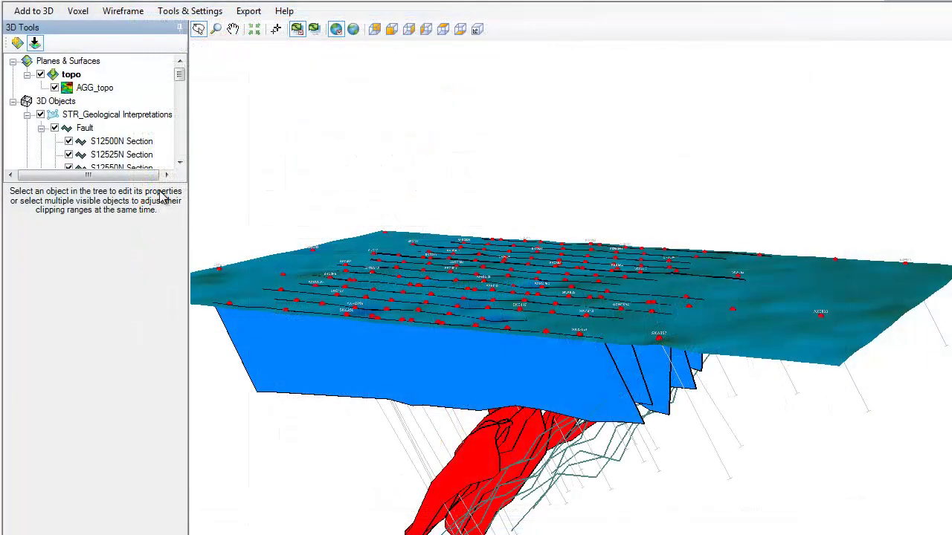
left_click_drag(149, 182, 137, 529)
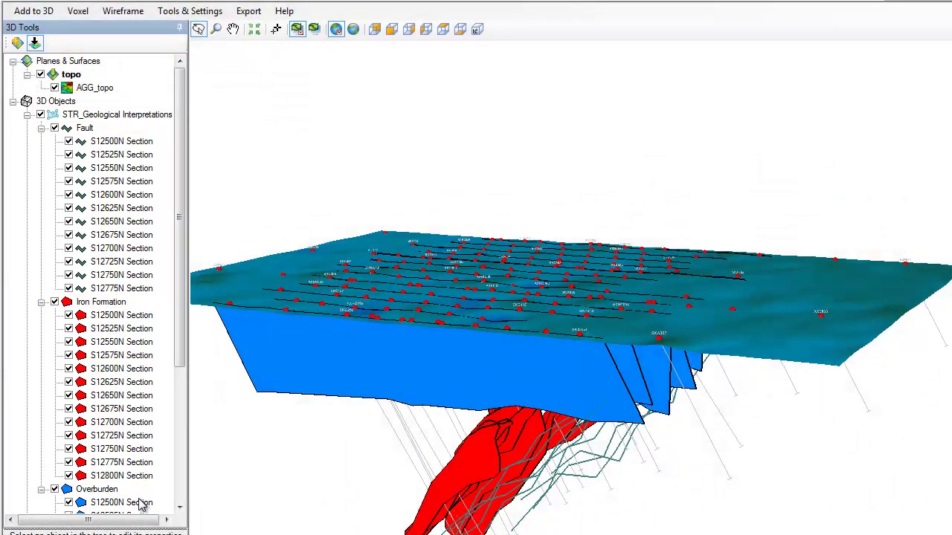
- Start wireframing the Iron Formation and hide the topo, Fault, Overburden and drillhole collars
left_click(121, 17)
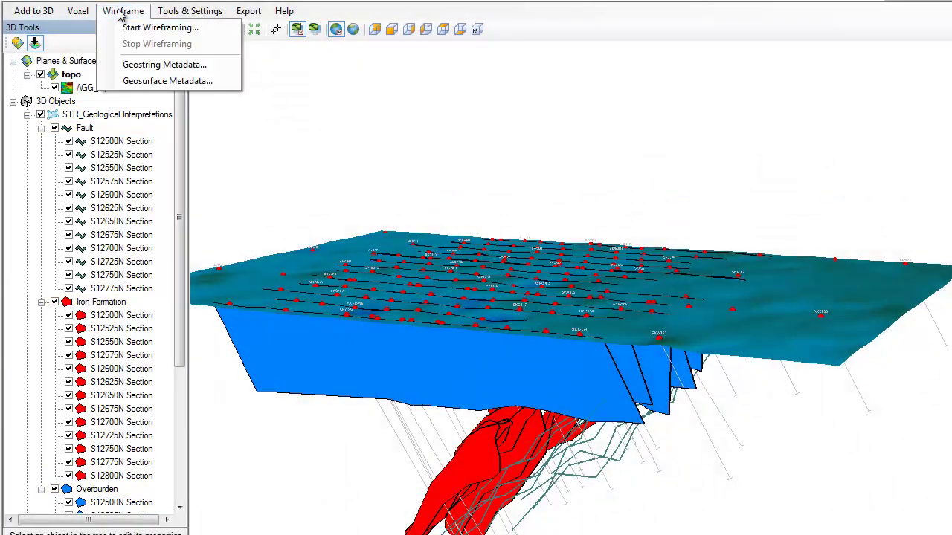
left_click(142, 27)
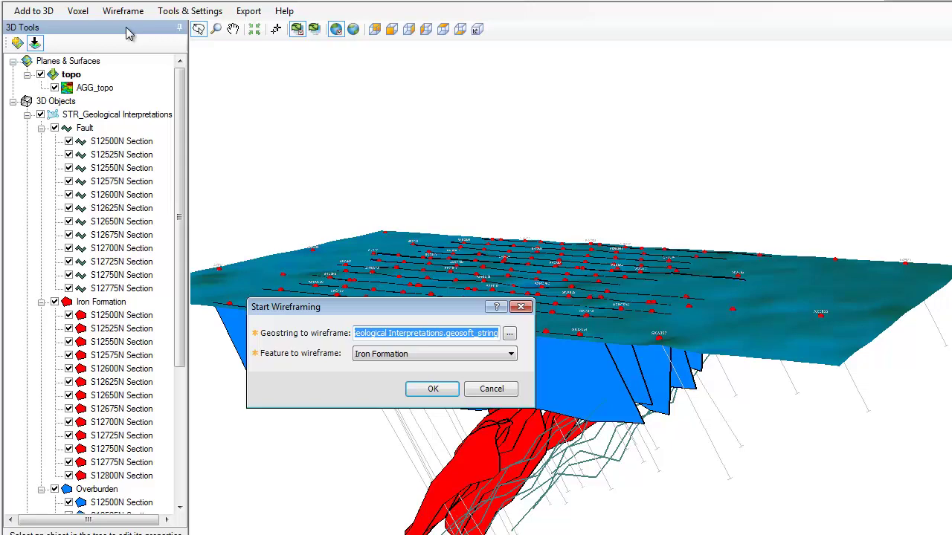
left_click(429, 390)
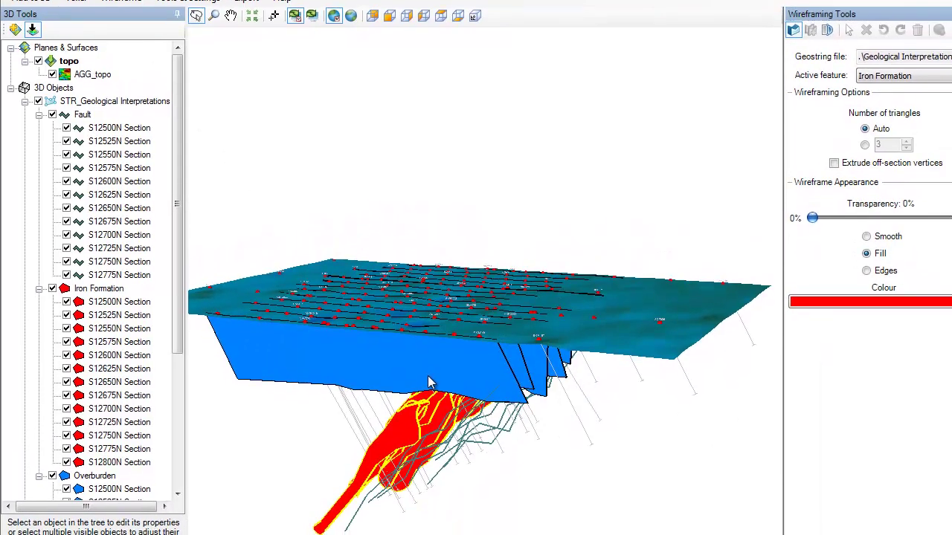
left_click(37, 55)
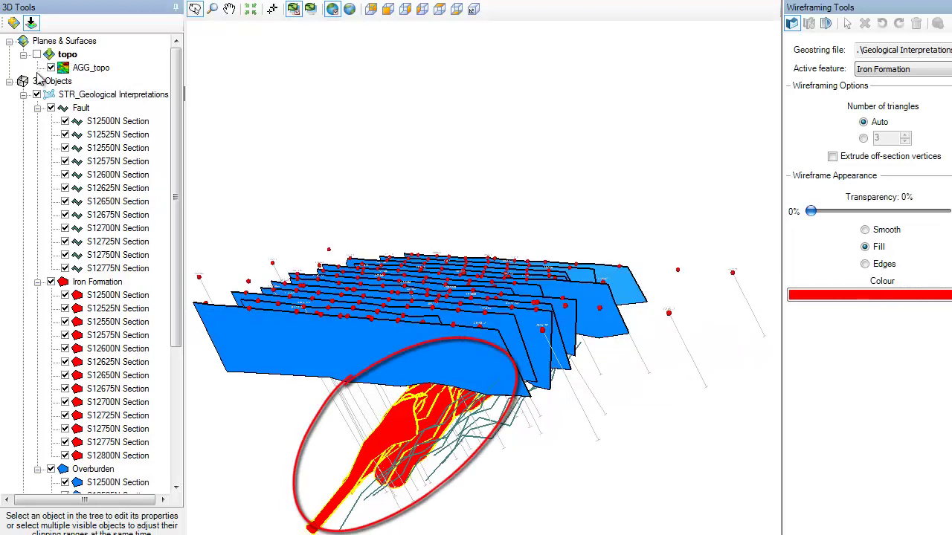
left_click(50, 109)
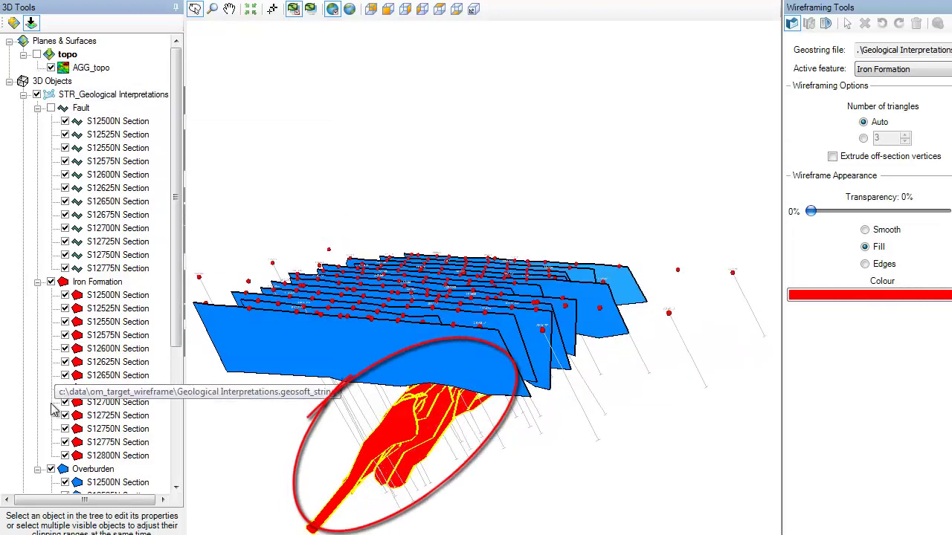
left_click(51, 470)
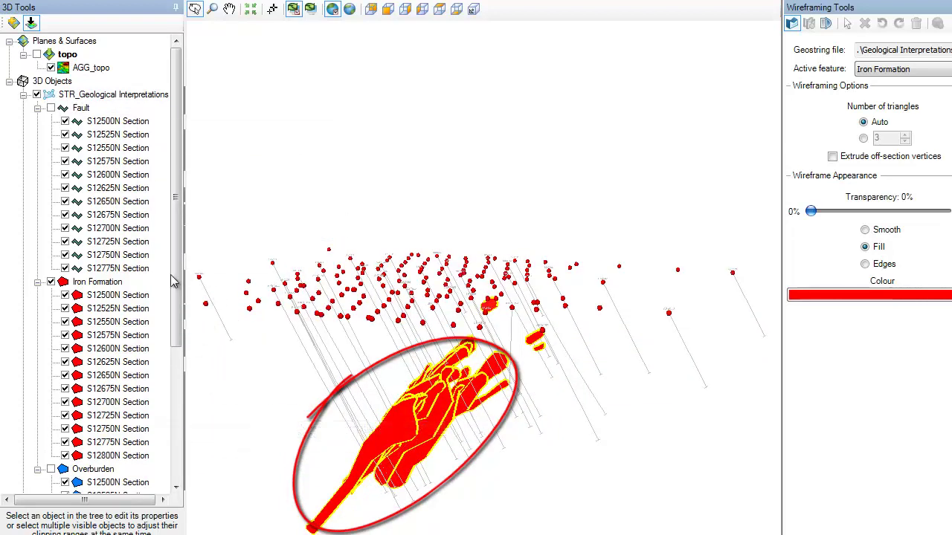
scroll(169, 420, "down", 5)
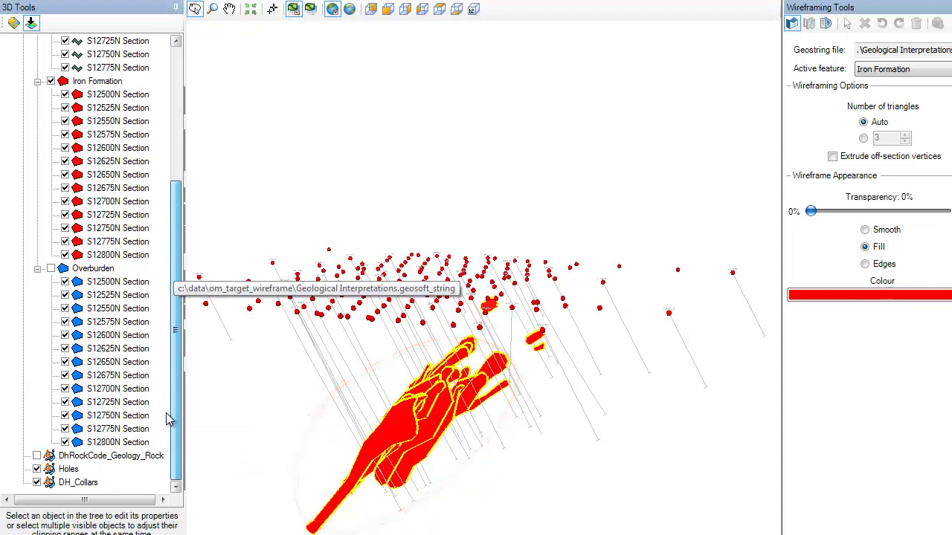
left_click(37, 482)
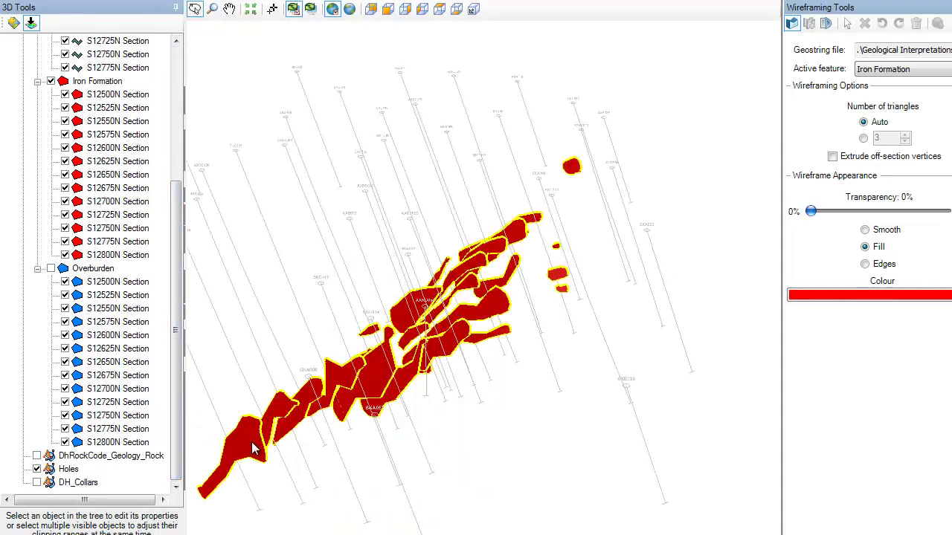
- Link the first several Iron Formation section polygons into a red wireframe, starting lower left
left_click(252, 448)
left_click(277, 406)
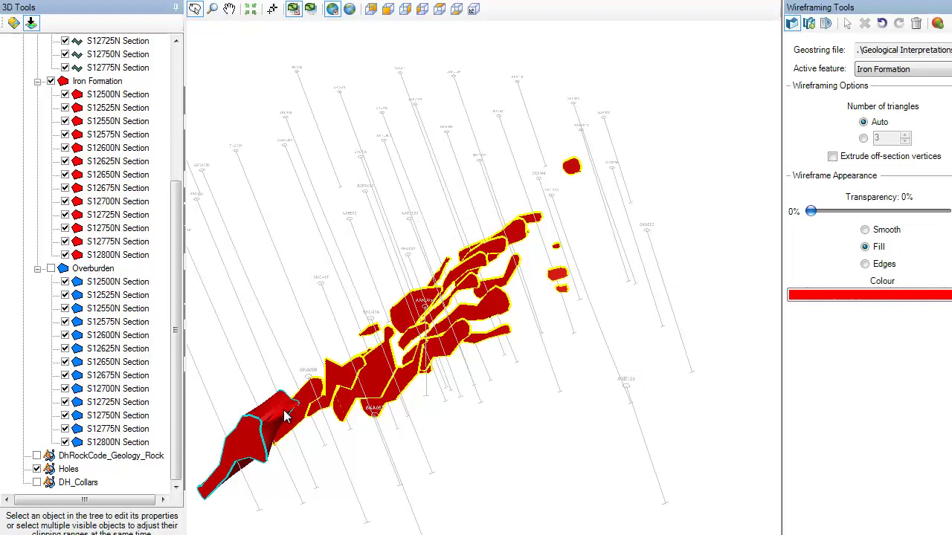
left_click_drag(329, 424, 331, 390)
left_click(325, 374)
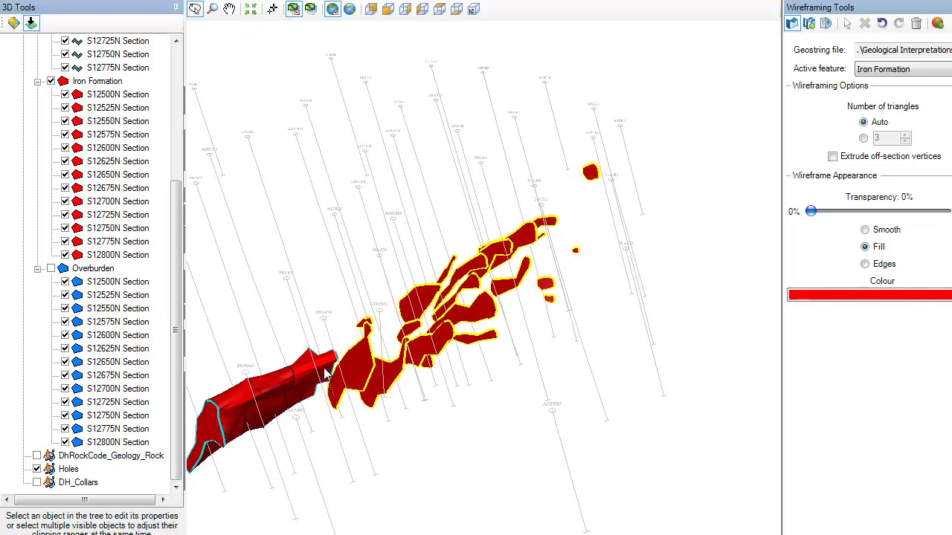
left_click(363, 374)
mouse_move(410, 391)
left_mouse_down()
mouse_move(377, 411)
mouse_move(379, 382)
mouse_move(389, 420)
mouse_move(400, 384)
left_mouse_up()
left_click(377, 373)
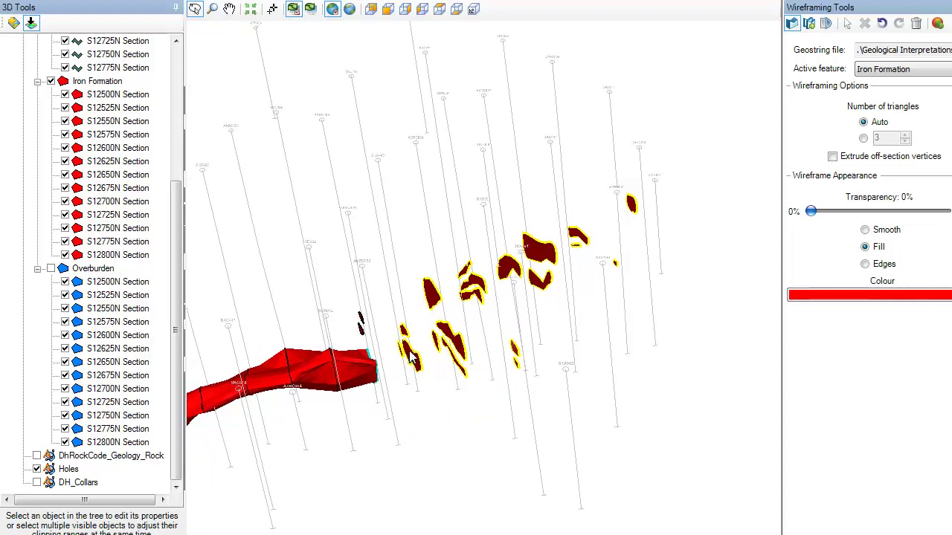
left_click(408, 351)
left_click_drag(503, 433, 488, 419)
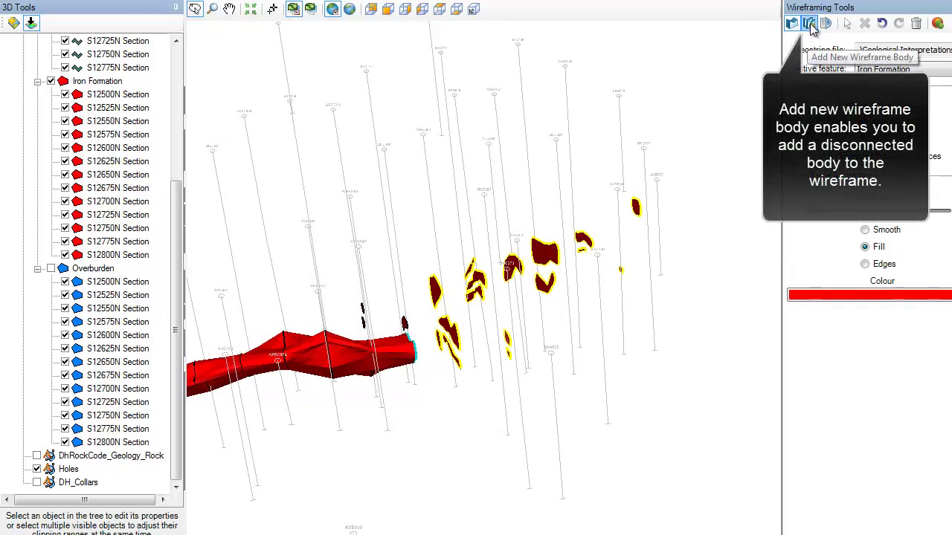
- Add a new disconnected wireframe body spanning the next three sections
left_click(809, 26)
left_click(476, 282)
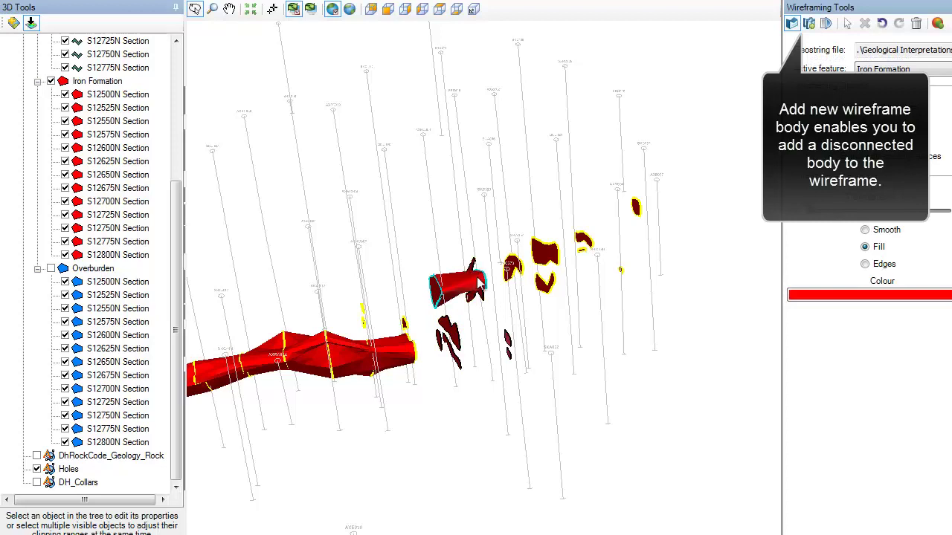
left_click(510, 272)
left_click(546, 262)
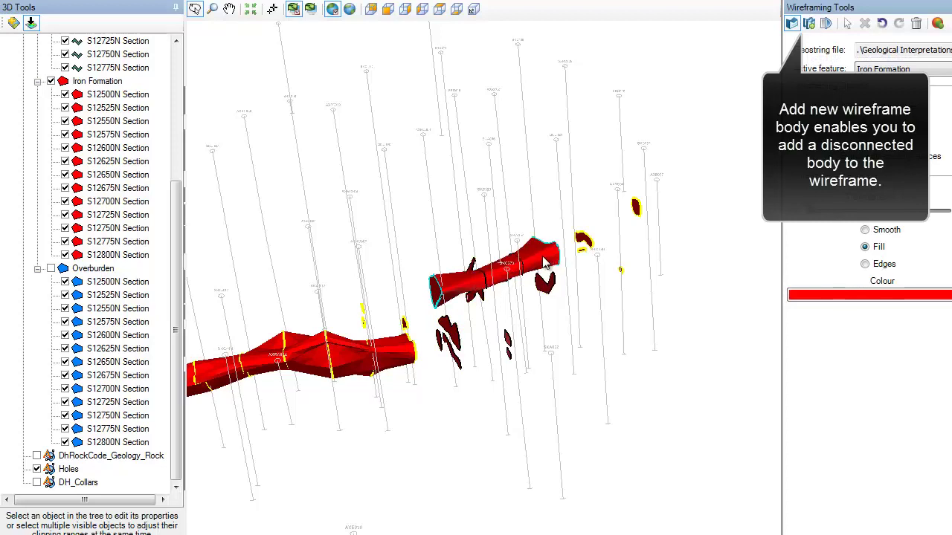
- Join the two wireframe pieces into one body and branch it to two more sections
left_click(792, 25)
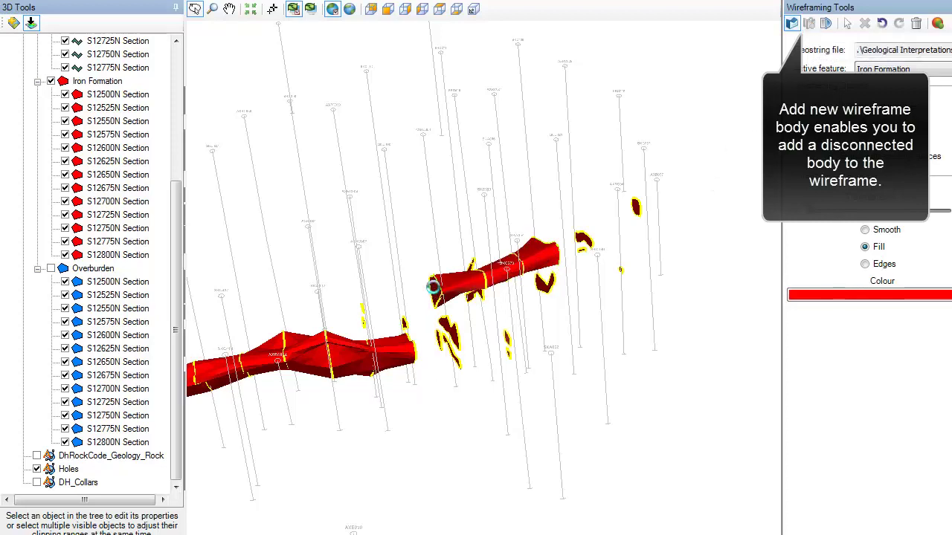
left_click(418, 345)
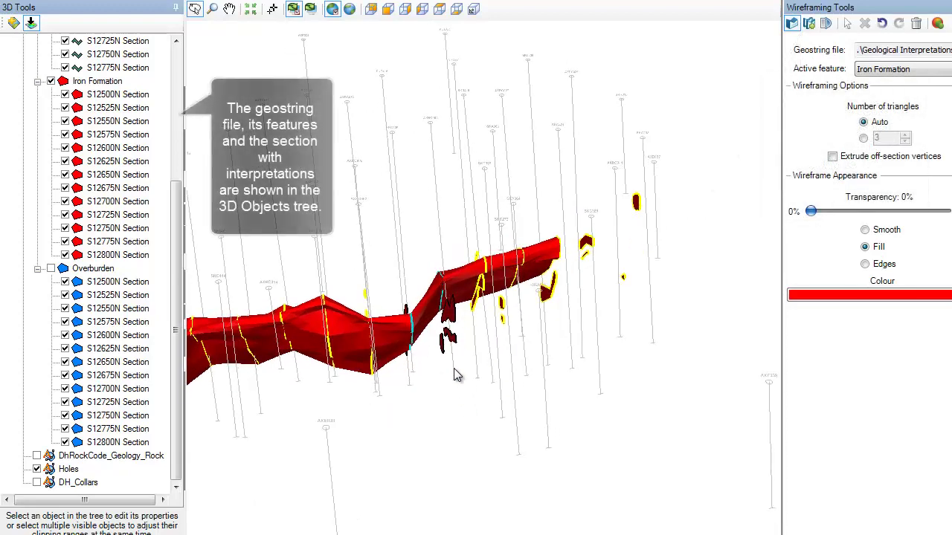
left_click(452, 318)
left_click(503, 339)
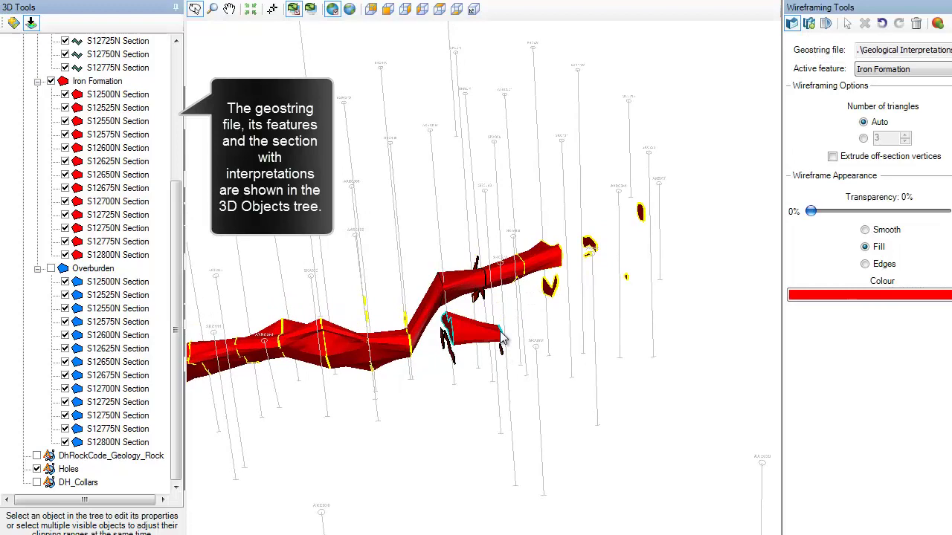
left_click_drag(414, 355, 421, 468)
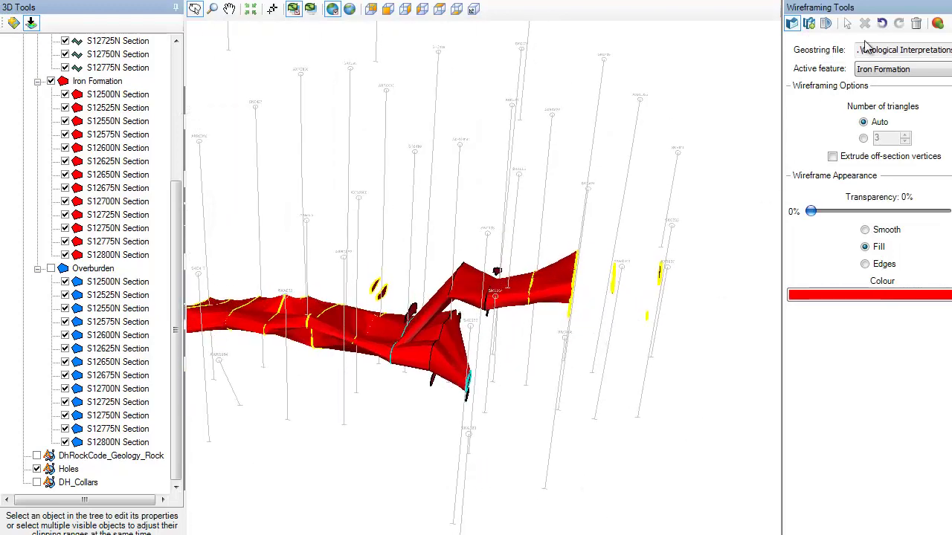
- Undo the last three wireframing actions, then redo all three to restore the fin
left_click(882, 24)
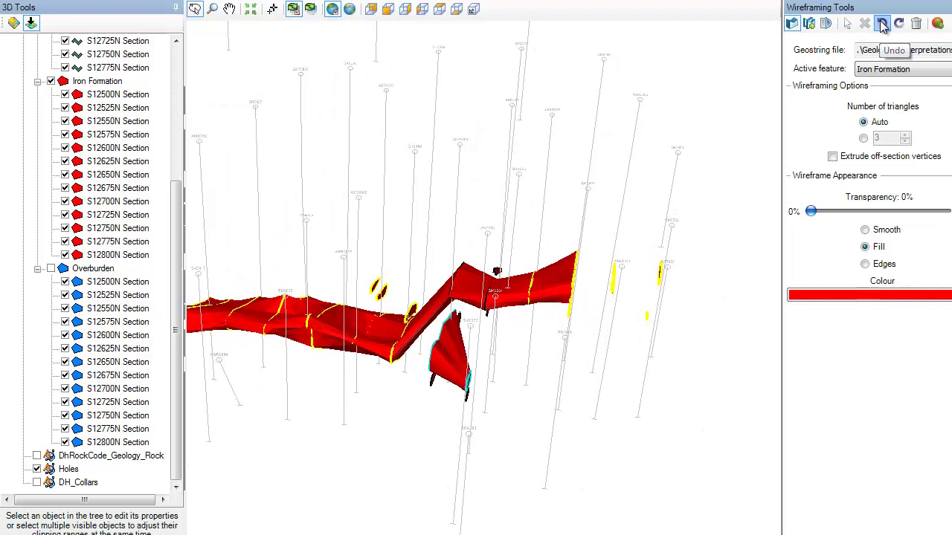
left_click(882, 24)
left_click(882, 24)
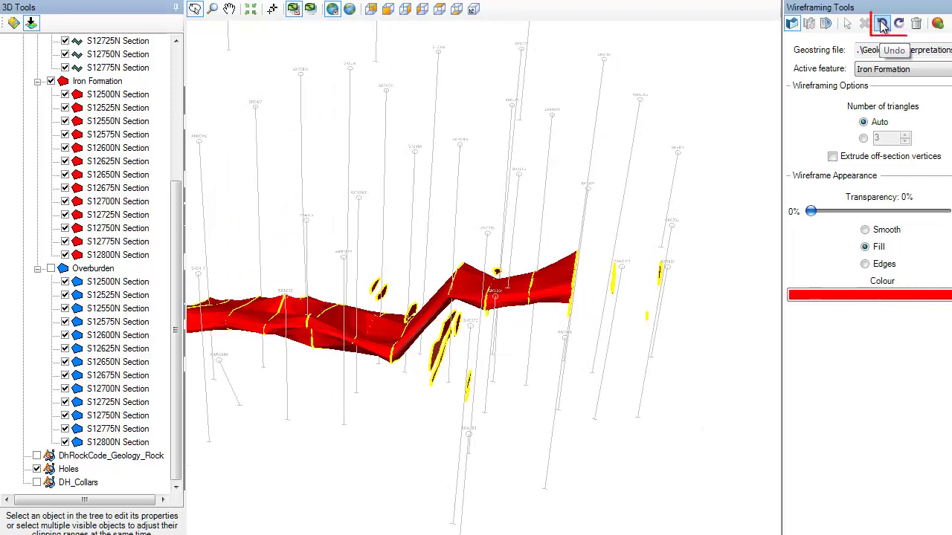
left_click(899, 25)
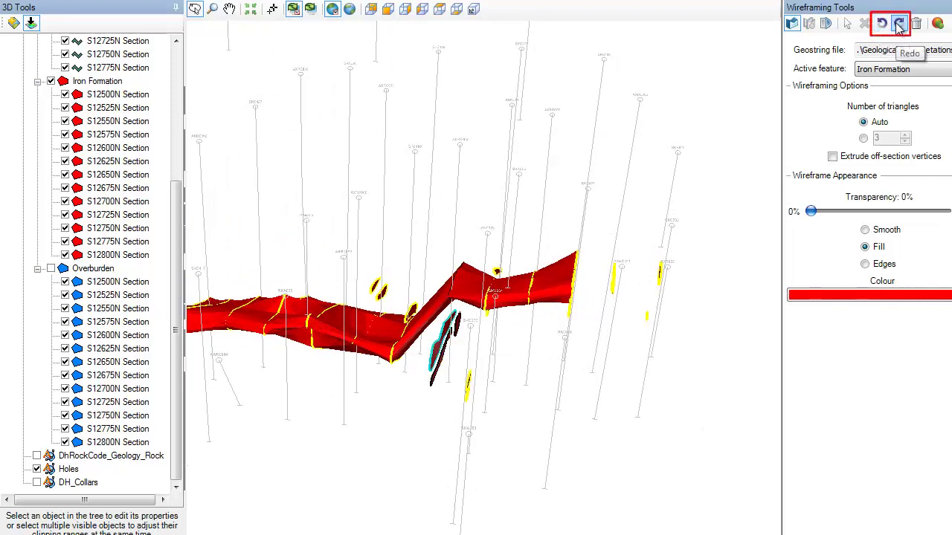
left_click(899, 26)
left_click(898, 25)
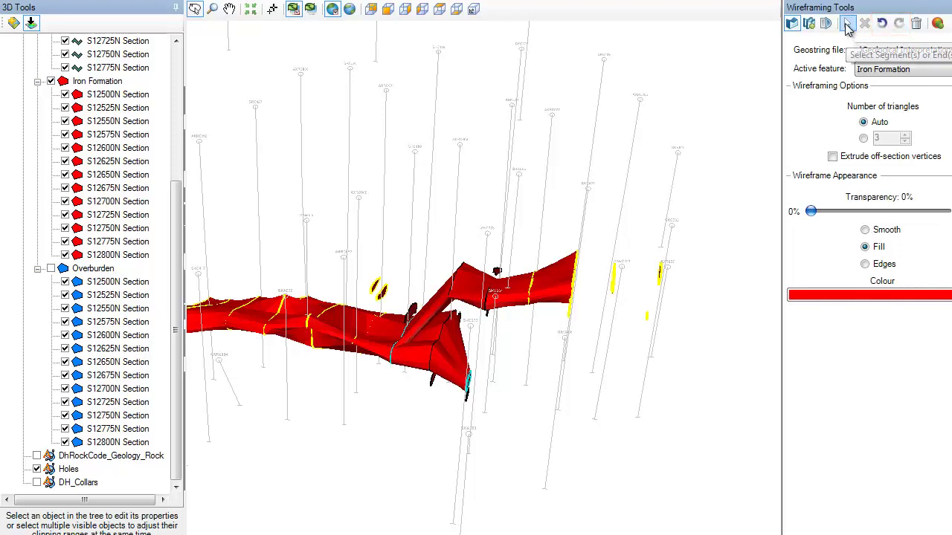
- Select the unwanted wireframe triangle patch and delete it
left_click(847, 24)
left_click(413, 360)
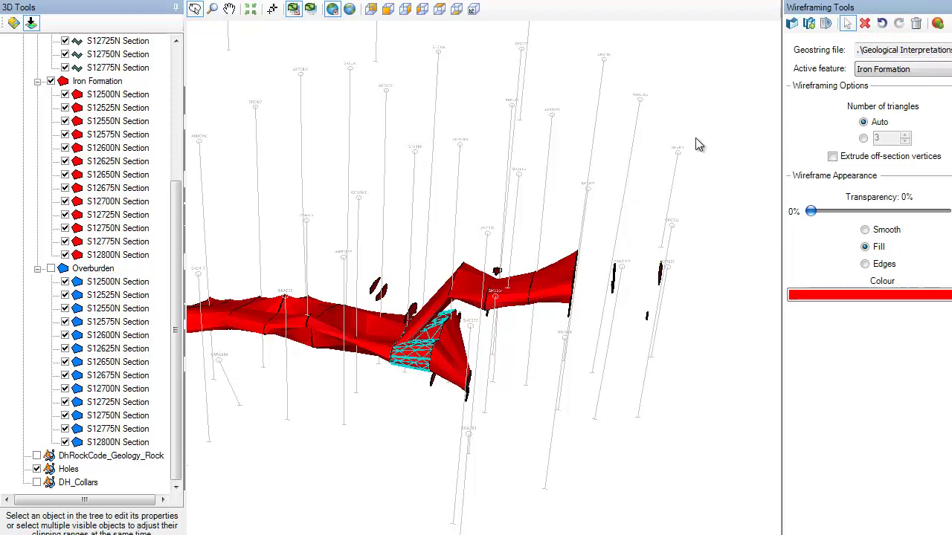
left_click(866, 23)
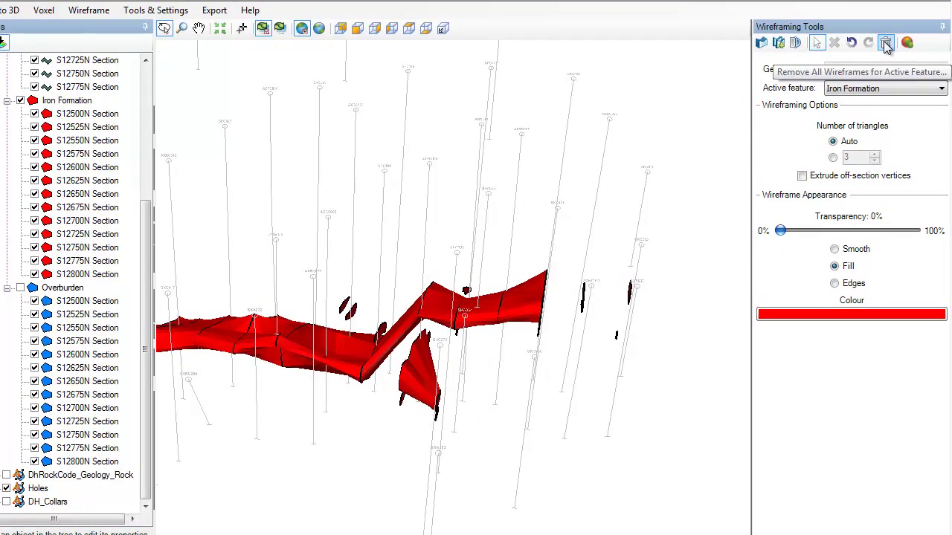
- Remove all Iron Formation wireframes, confirming that their history is cleared too
left_click(886, 44)
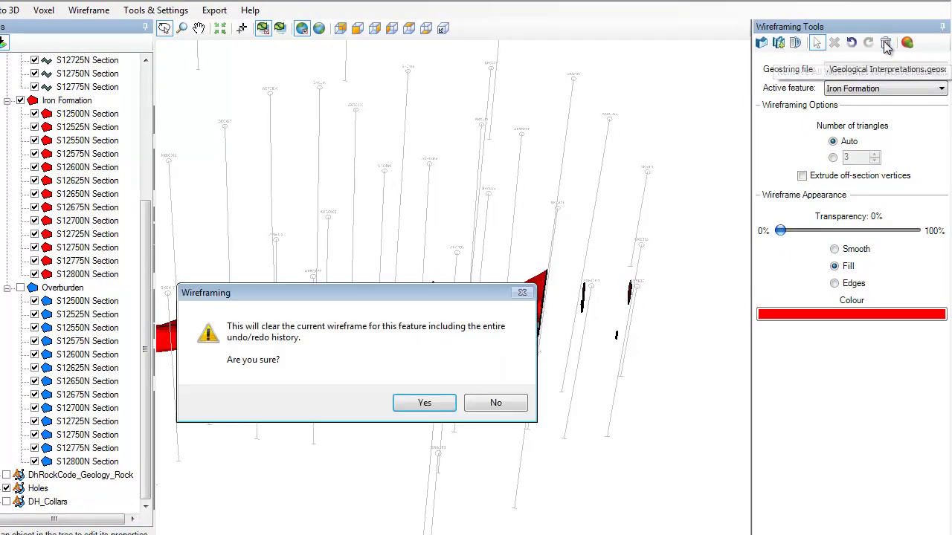
left_click(416, 403)
left_click_drag(245, 425, 467, 350)
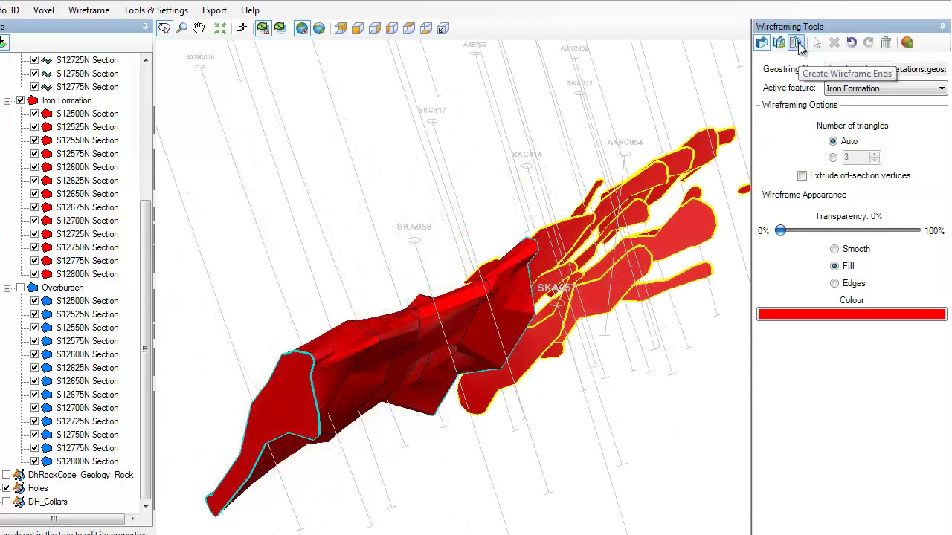
- Cap one end of the Iron Formation wireframe with a conical end and the other with a rounded end
left_click(796, 44)
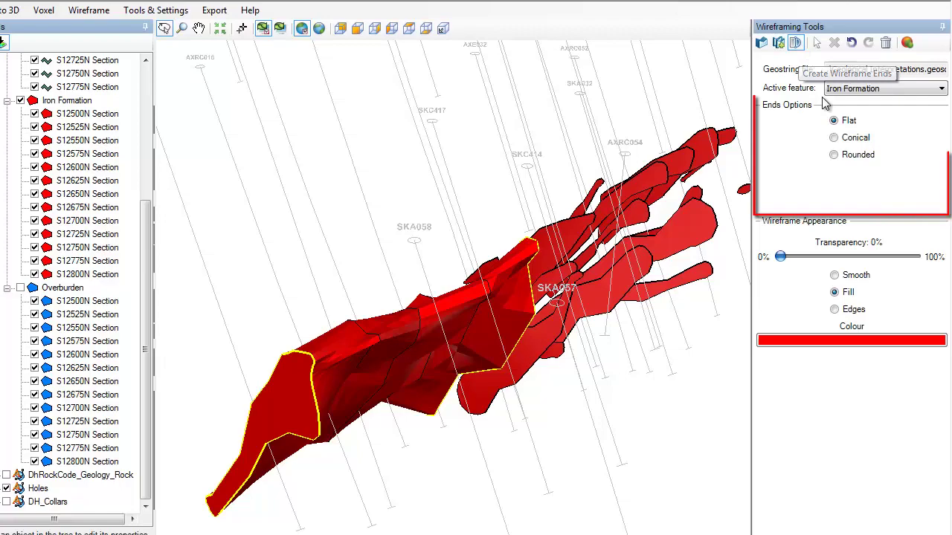
left_click(833, 138)
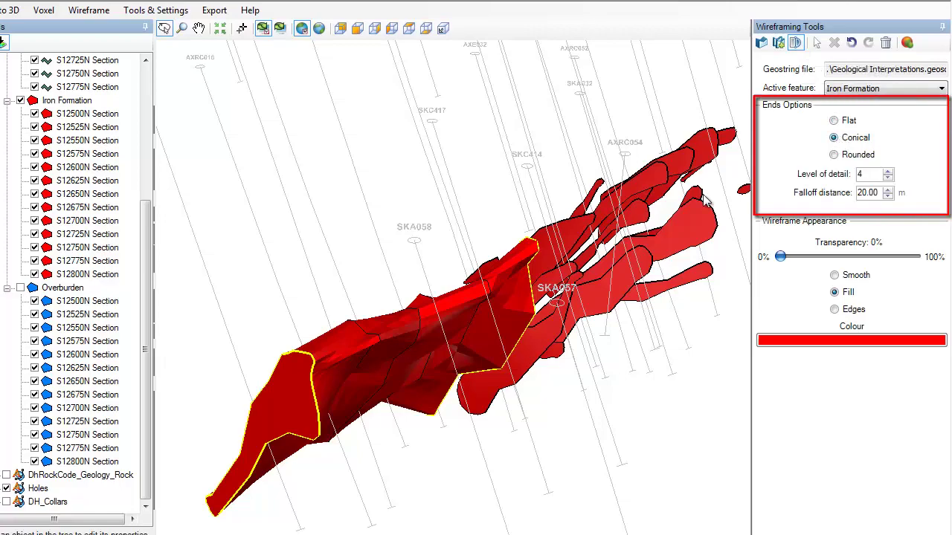
left_click(310, 381)
left_click_drag(452, 440, 246, 453)
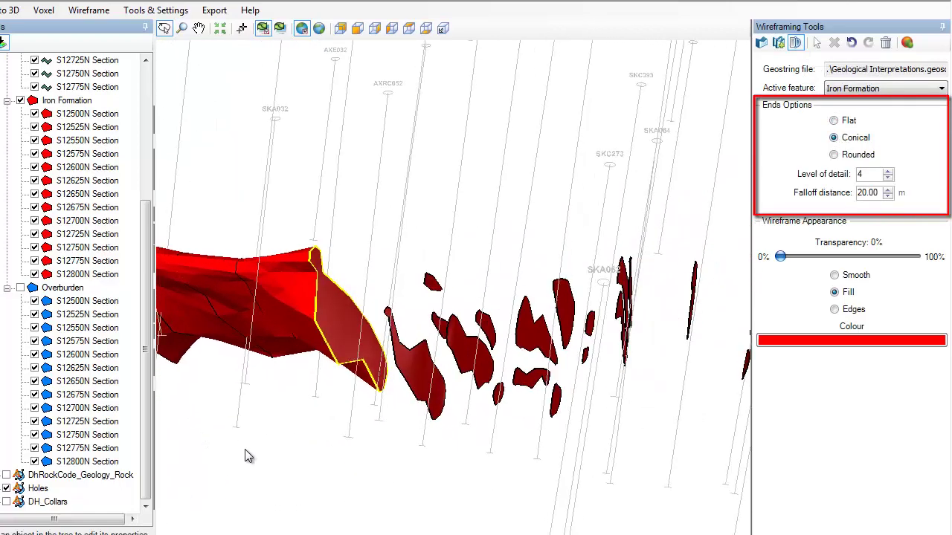
left_click(834, 155)
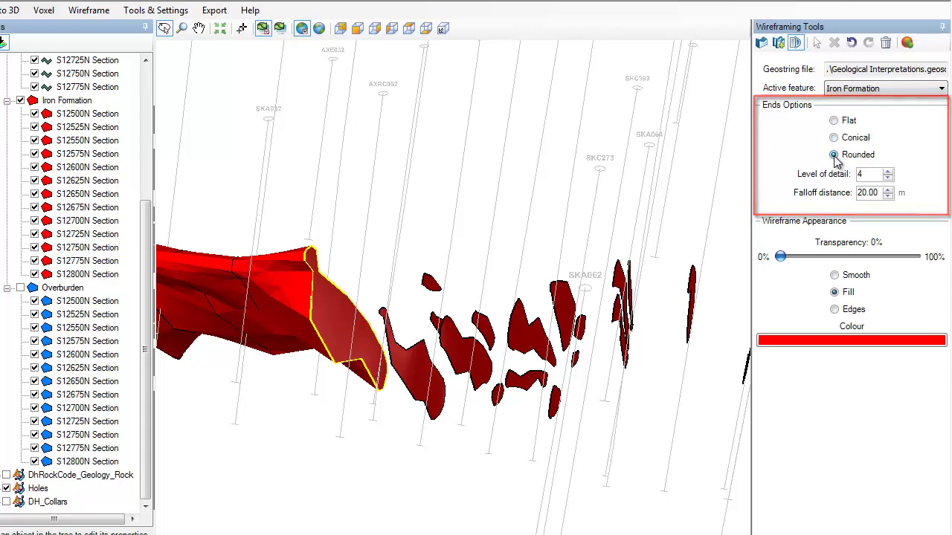
left_click(337, 322)
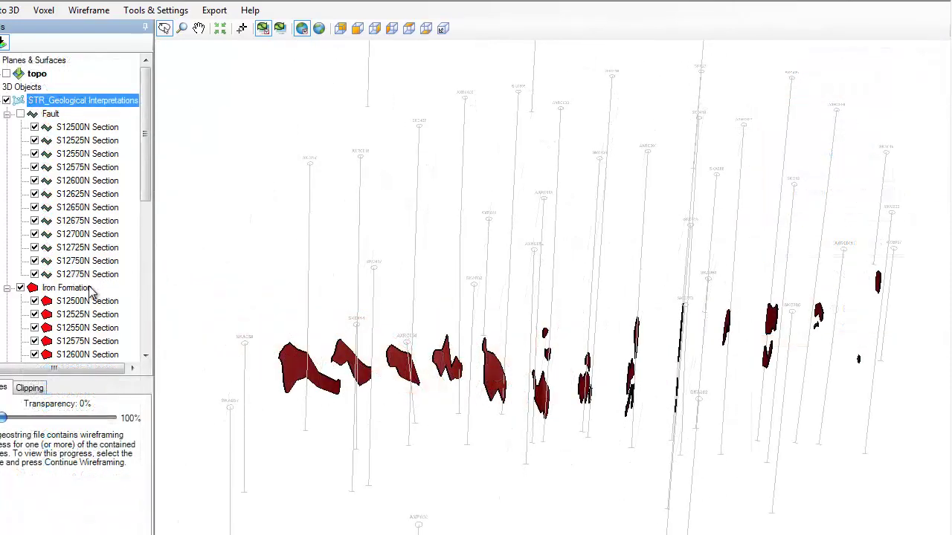
left_click(90, 290)
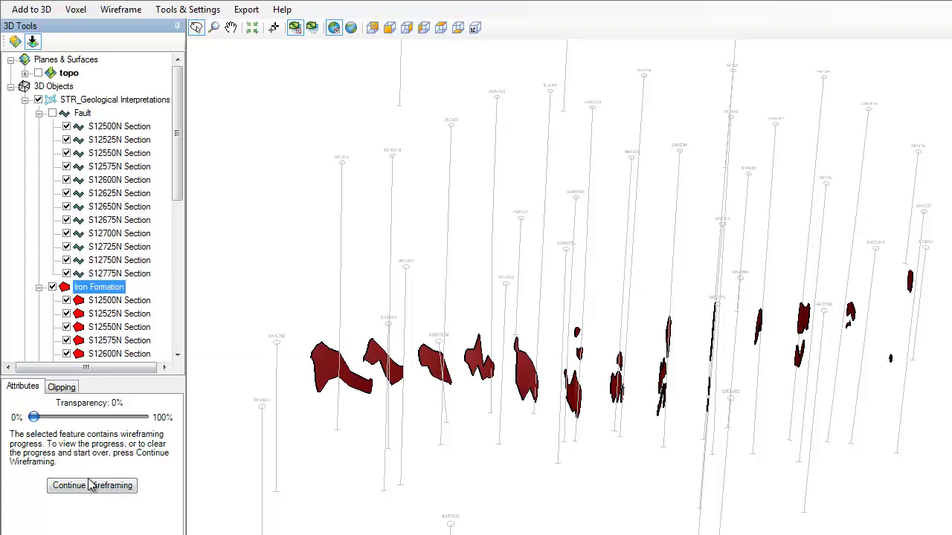
- Continue the saved Iron Formation wireframe and link it through three more sections
left_click(90, 487)
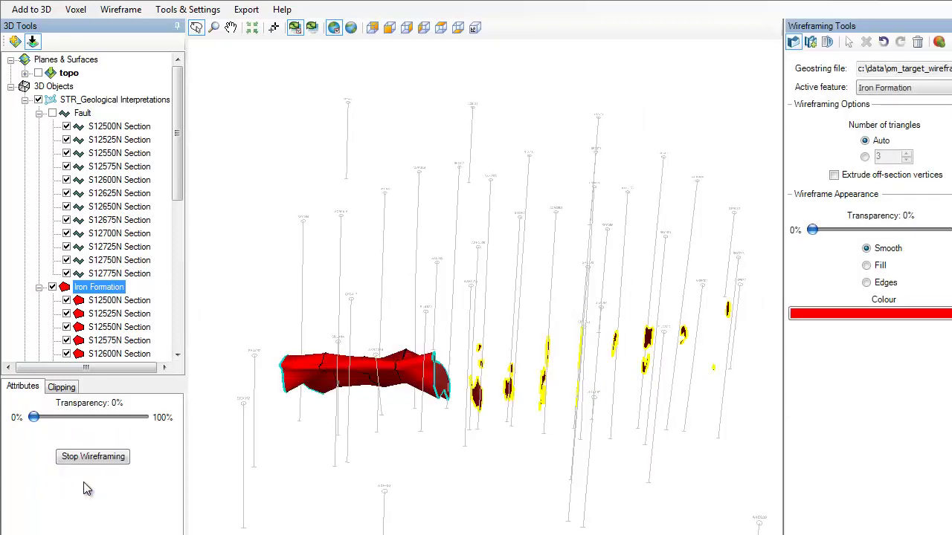
left_click(477, 398)
left_click_drag(495, 414, 609, 387)
left_click(541, 362)
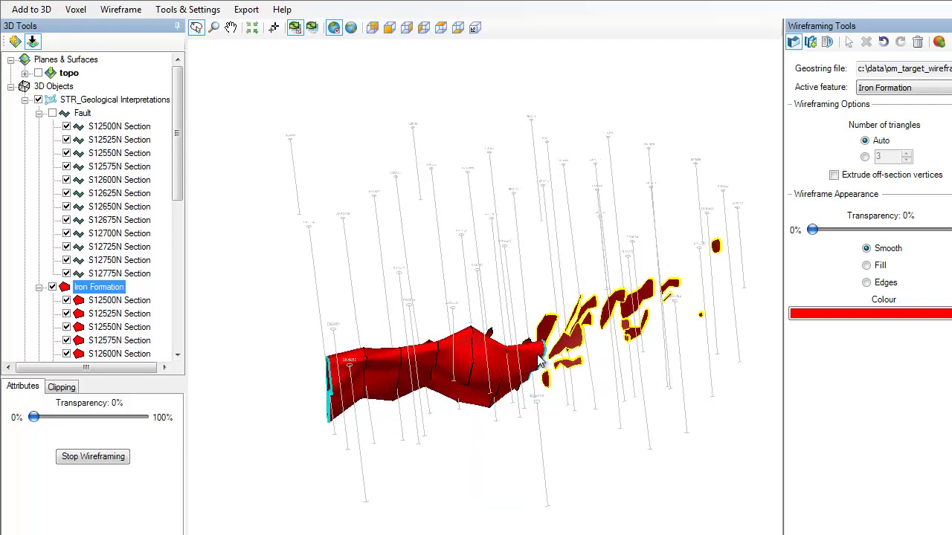
left_click(577, 349)
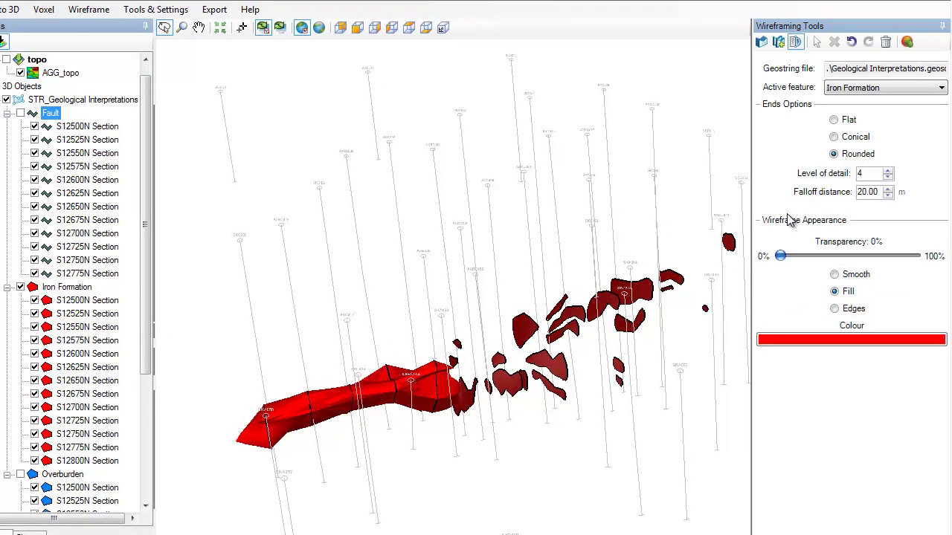
- Save the Iron Formation and Fault wireframes as the geosurface file geo_model2
left_click(906, 42)
type("geo_")
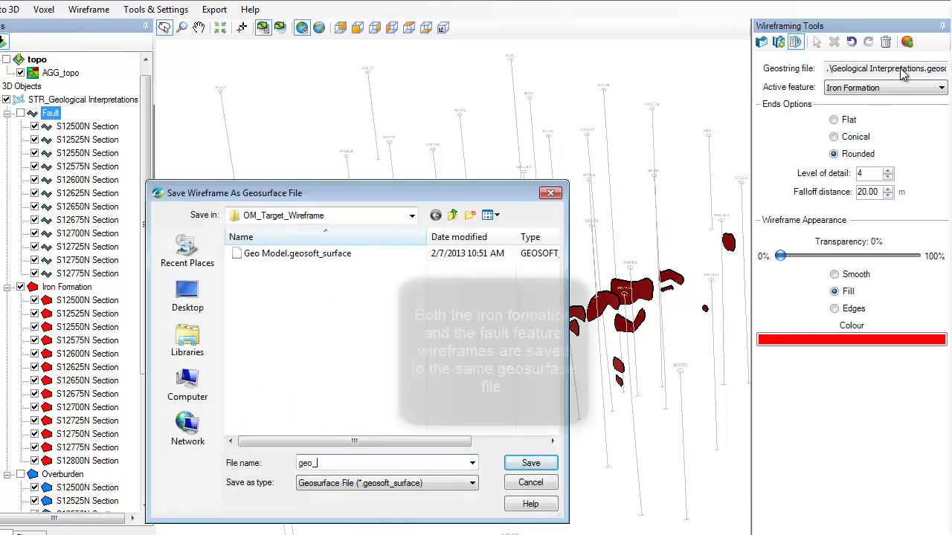
type("model2")
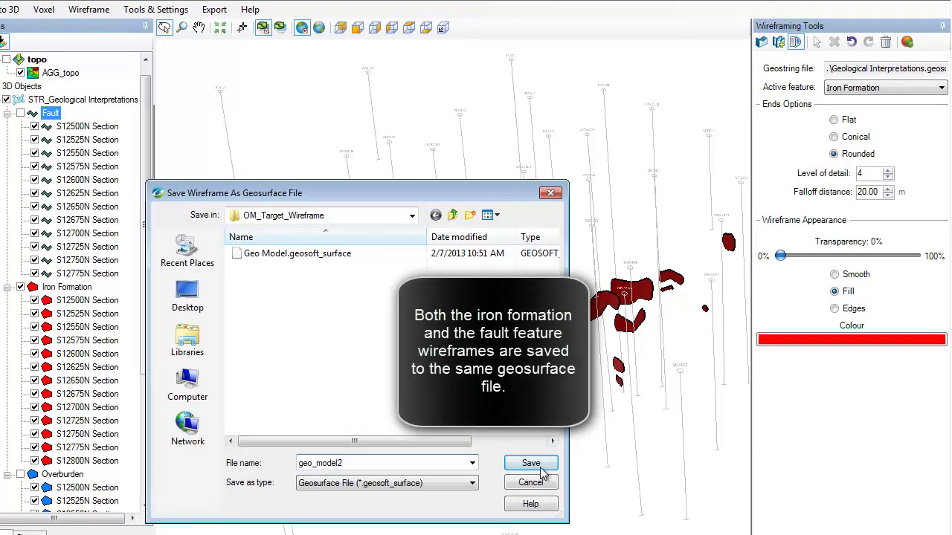
left_click(531, 463)
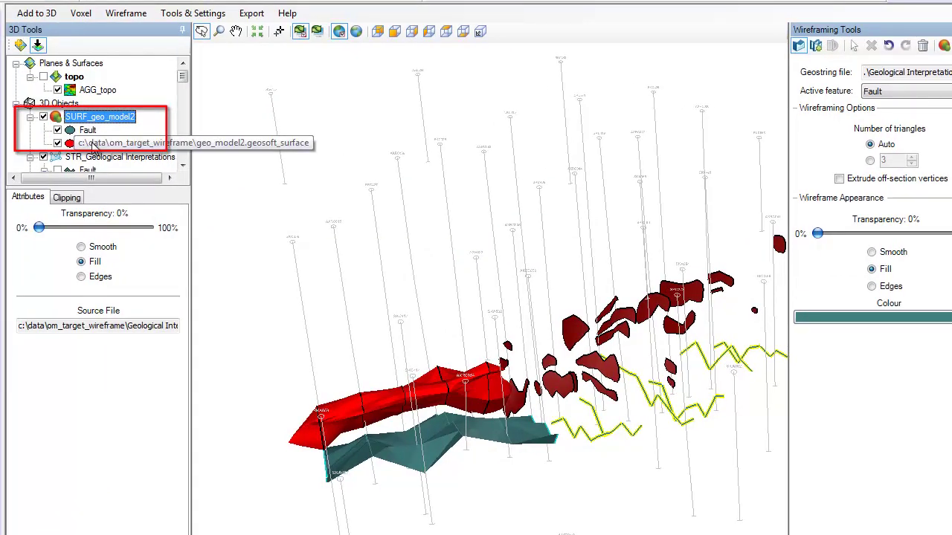
- Read the Iron Formation volume (156027.893 m³) and Fault surface area (20105.843 m²)
left_click(86, 131)
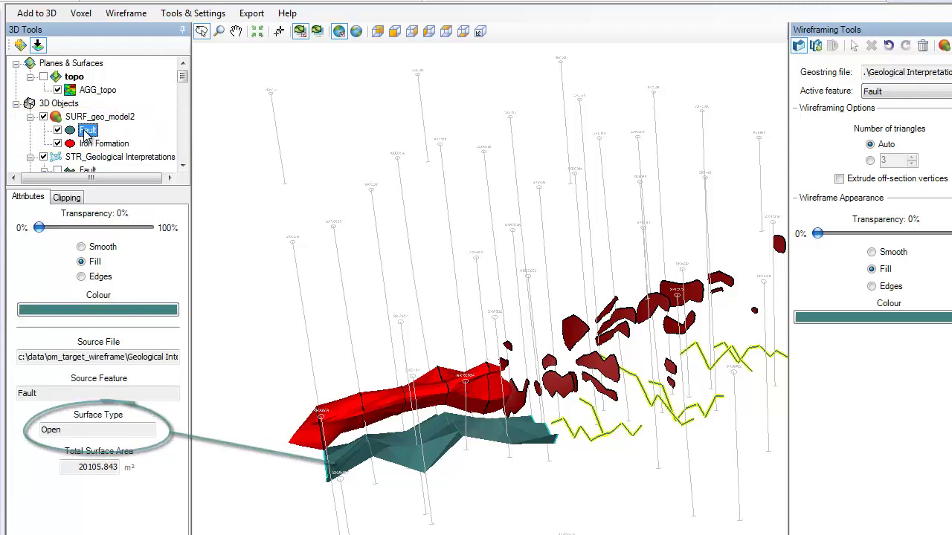
left_click(121, 144)
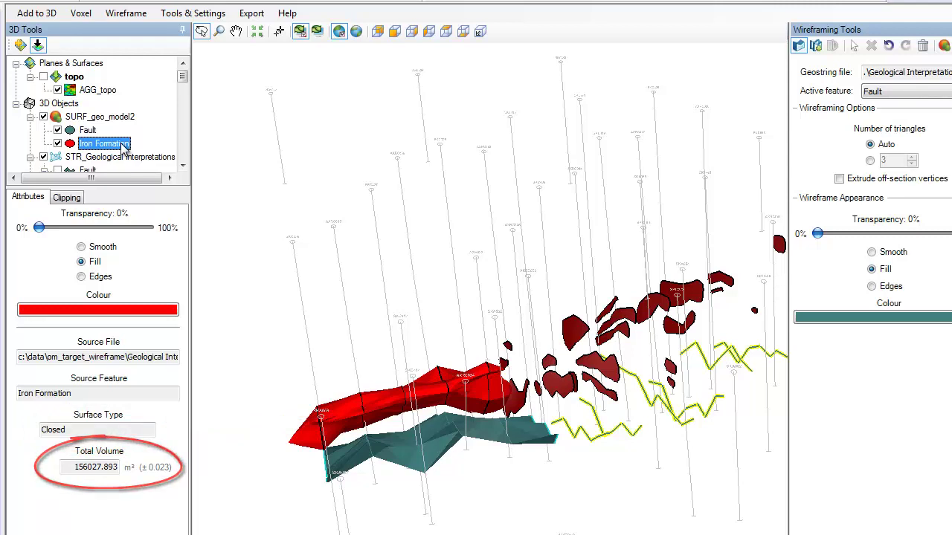
left_click(87, 130)
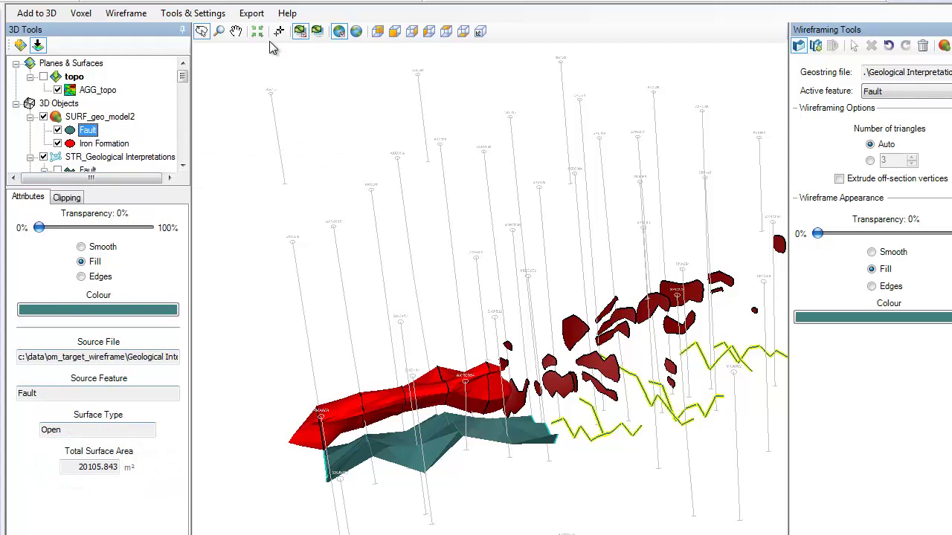
- Export SURF_geo_model2 to an AutoCAD DXF file named iron_fault
left_click(251, 13)
left_click(269, 46)
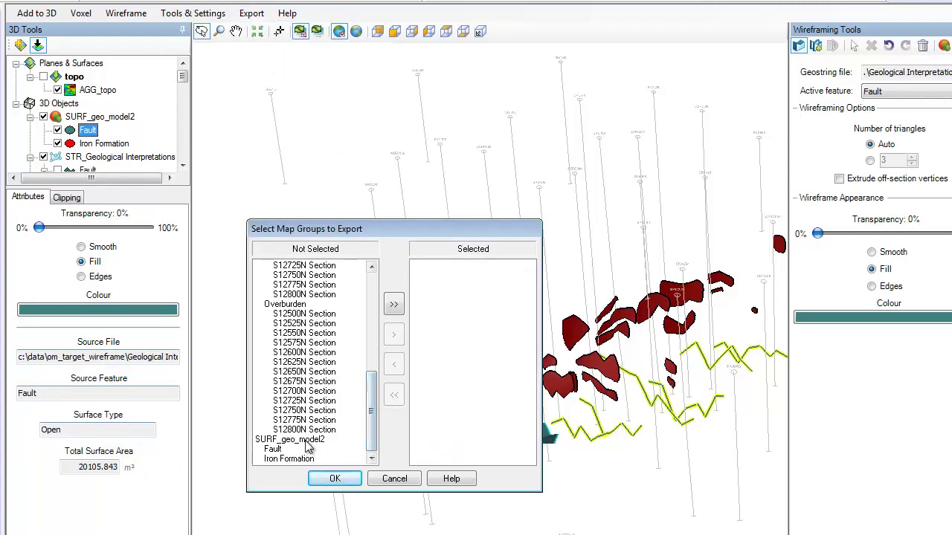
left_click(290, 439)
left_click(393, 304)
left_click(335, 478)
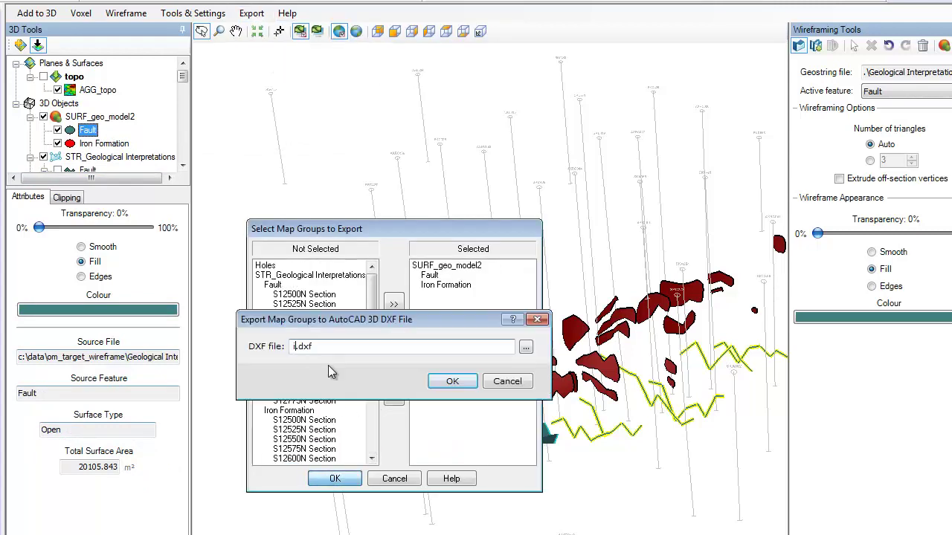
type("iron_fault")
left_click(452, 381)
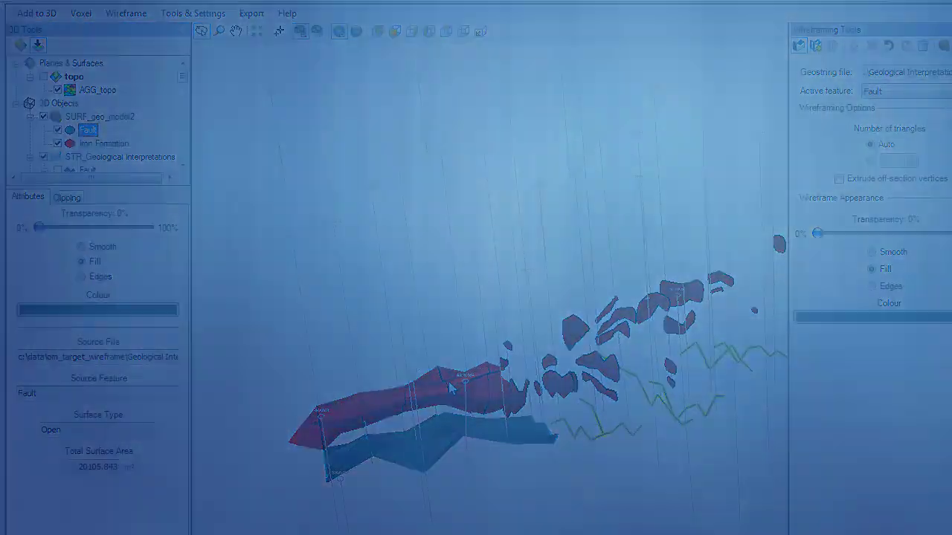